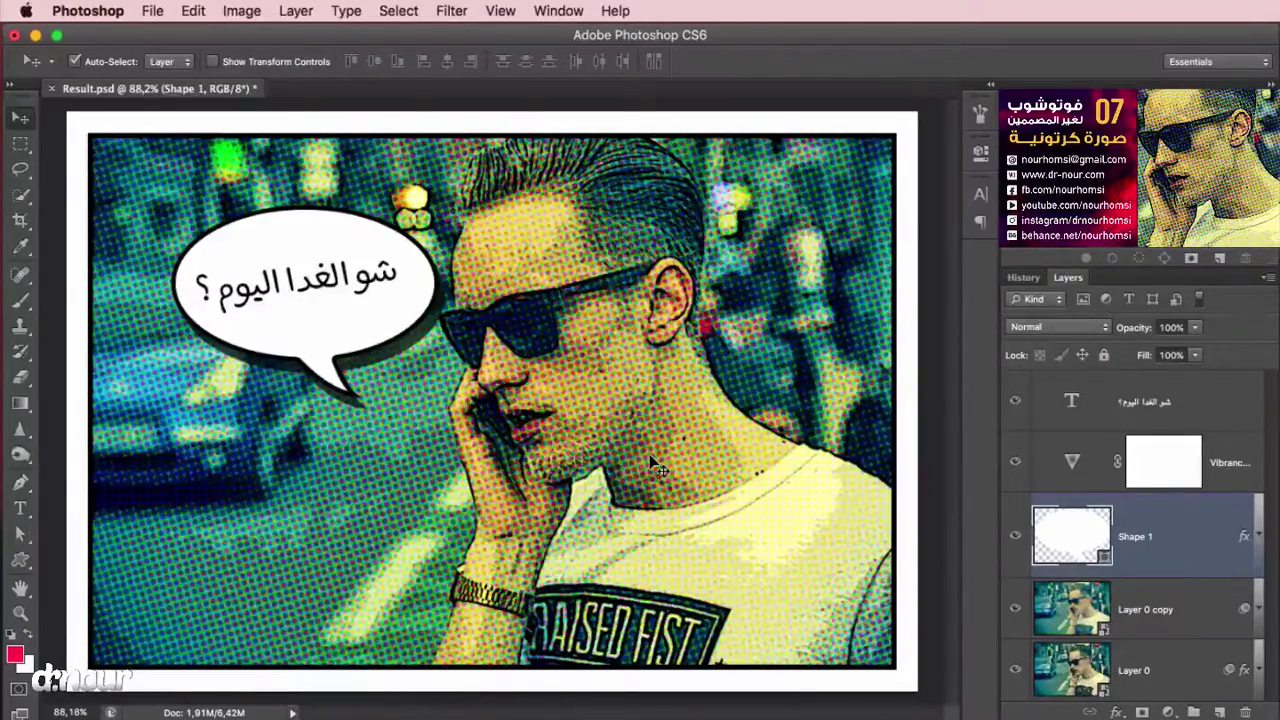
Open caller.jpeg from the Desktop and convert its background layer to a smart object
left_click(153, 11)
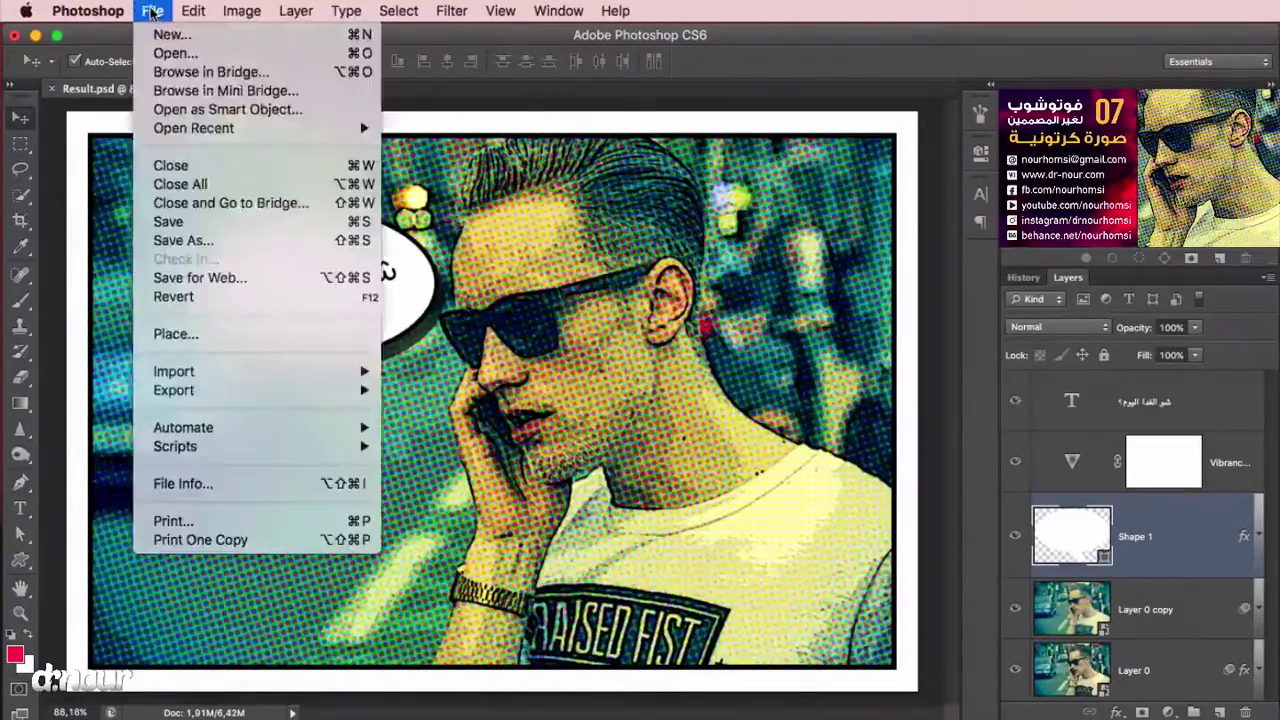
left_click(174, 53)
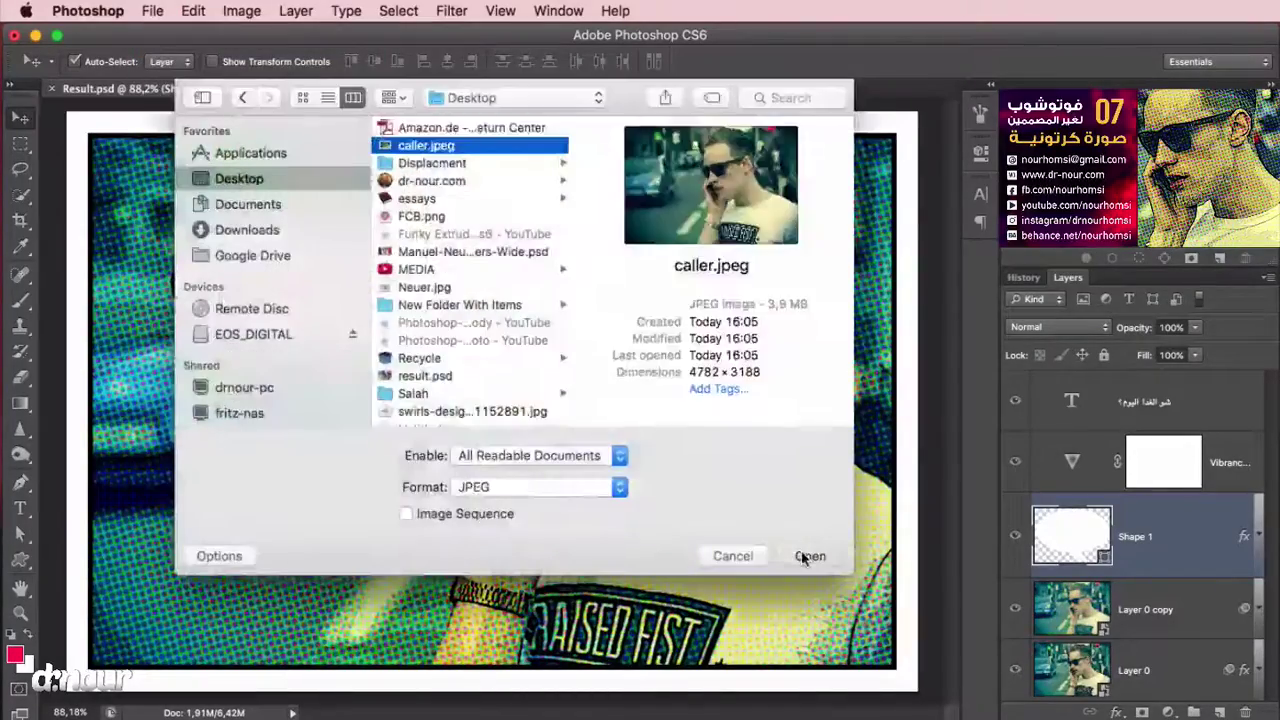
left_click(808, 556)
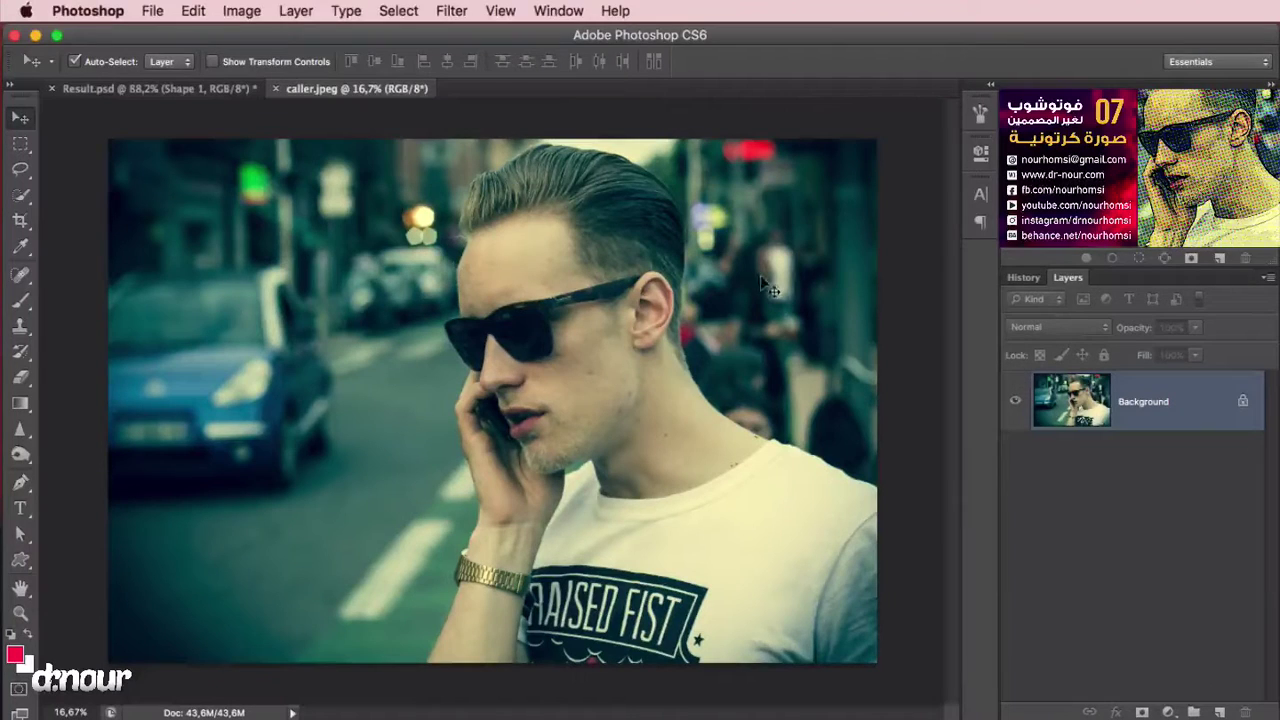
right_click(1121, 387)
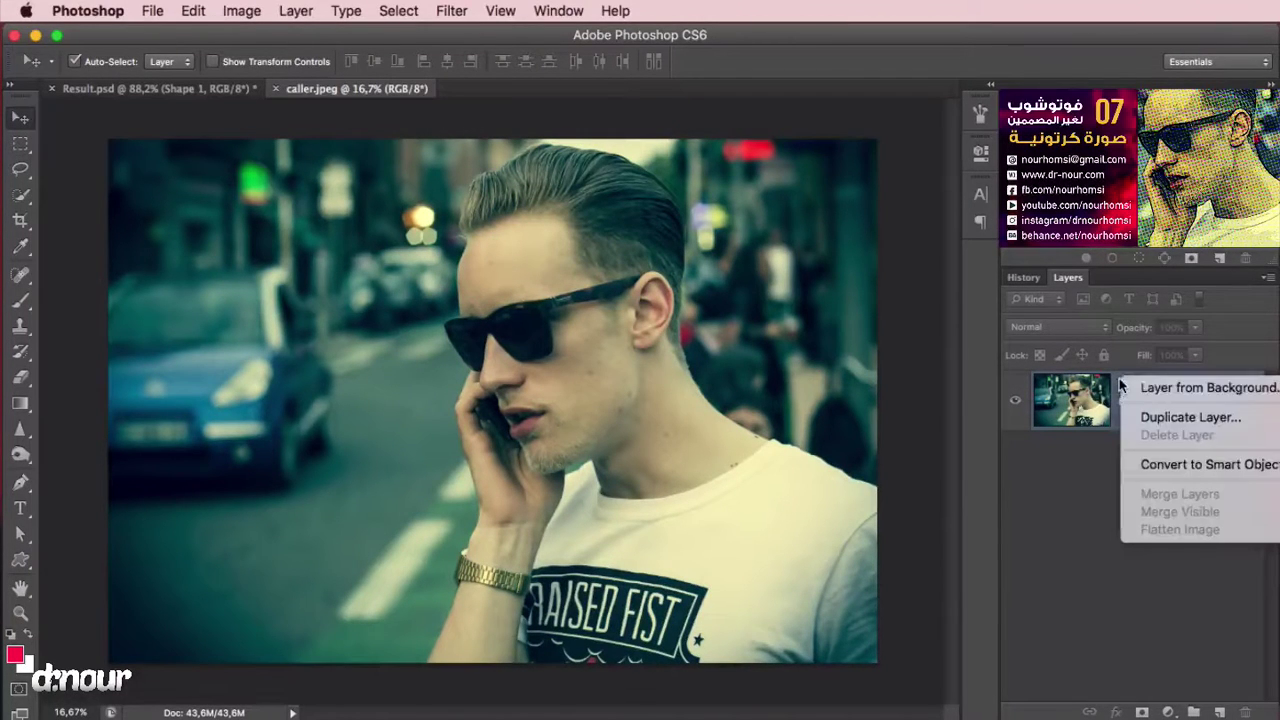
left_click(1150, 473)
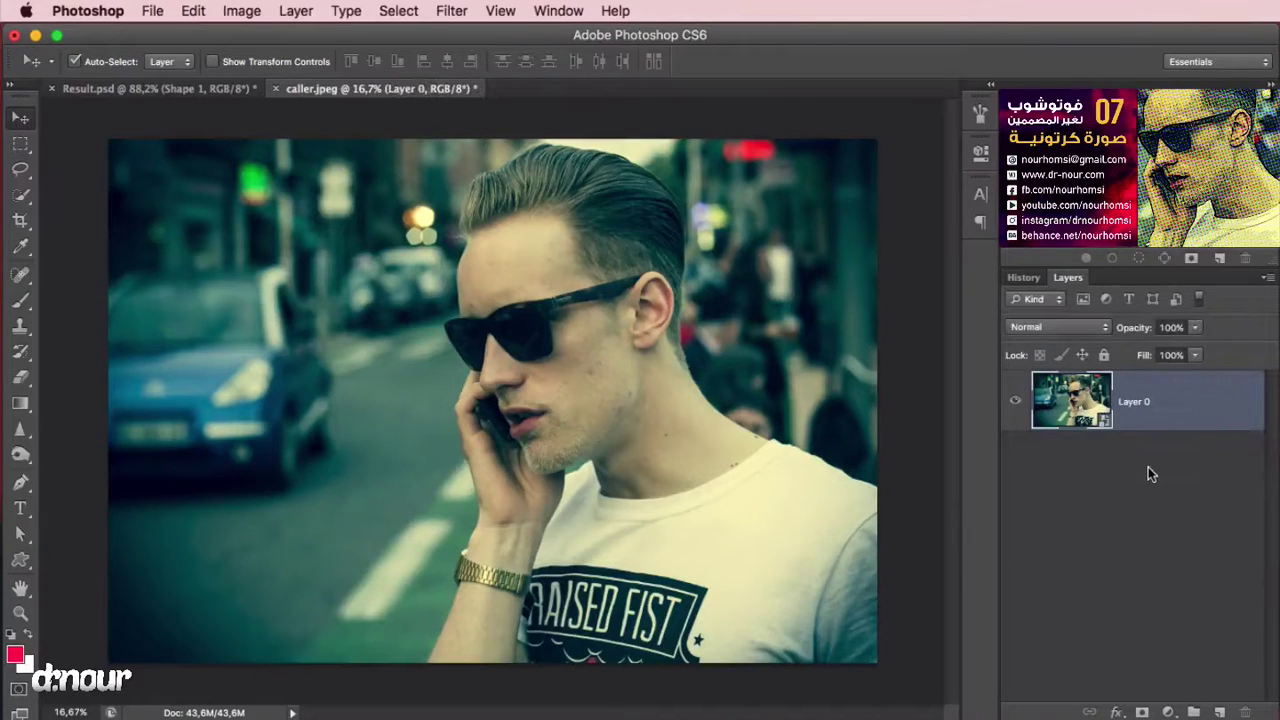
Apply a Shadows/Highlights adjustment to Layer 0 with the shadows amount set to 50%
left_click(241, 10)
mouse_move(290, 72)
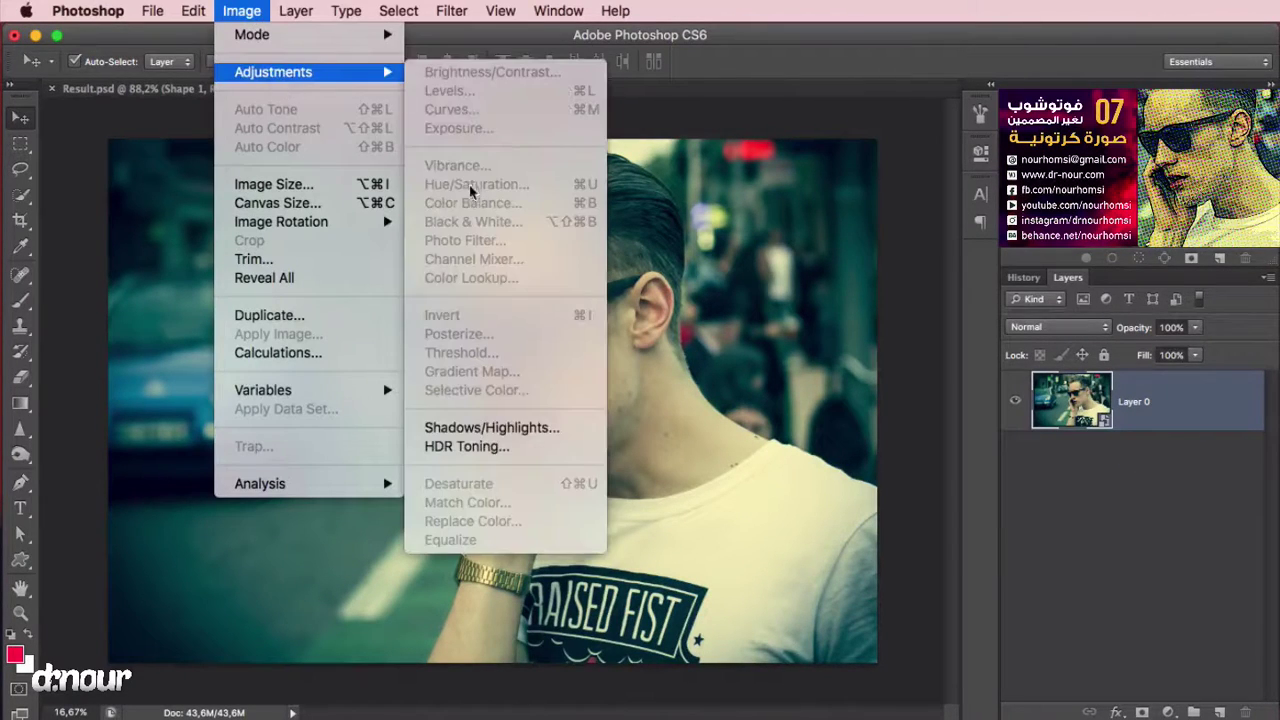
left_click(505, 427)
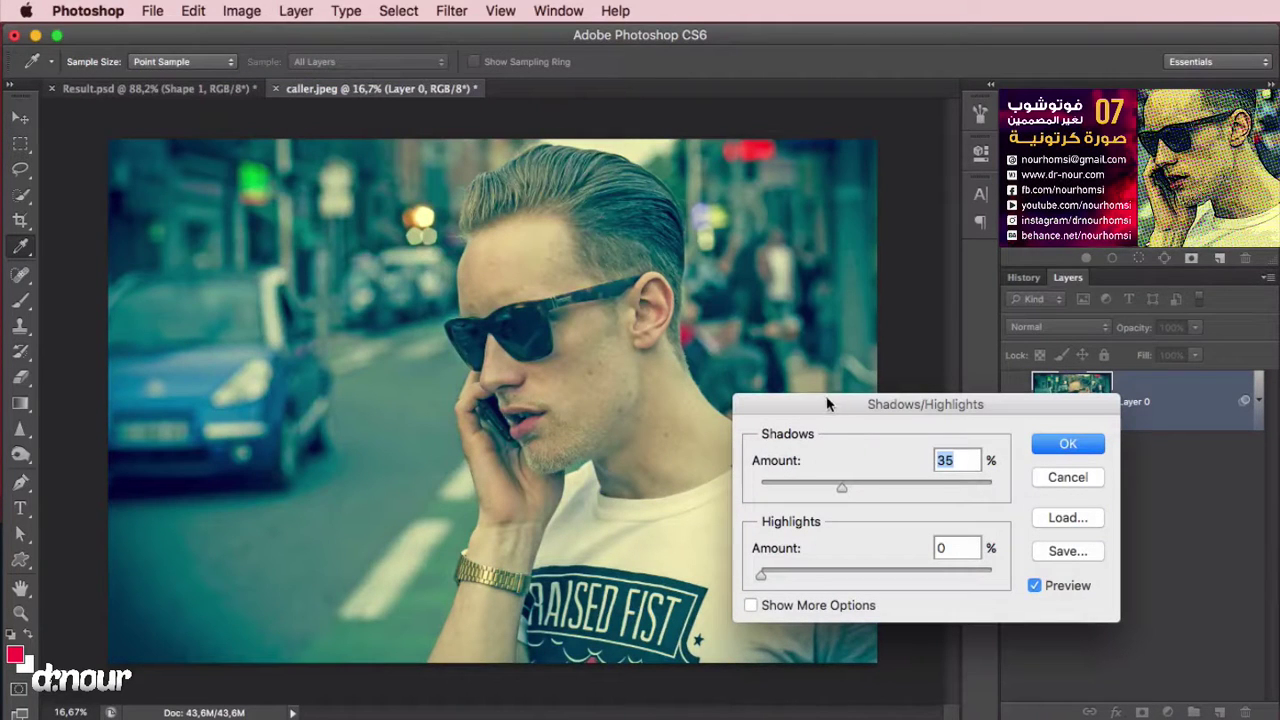
left_click(914, 485)
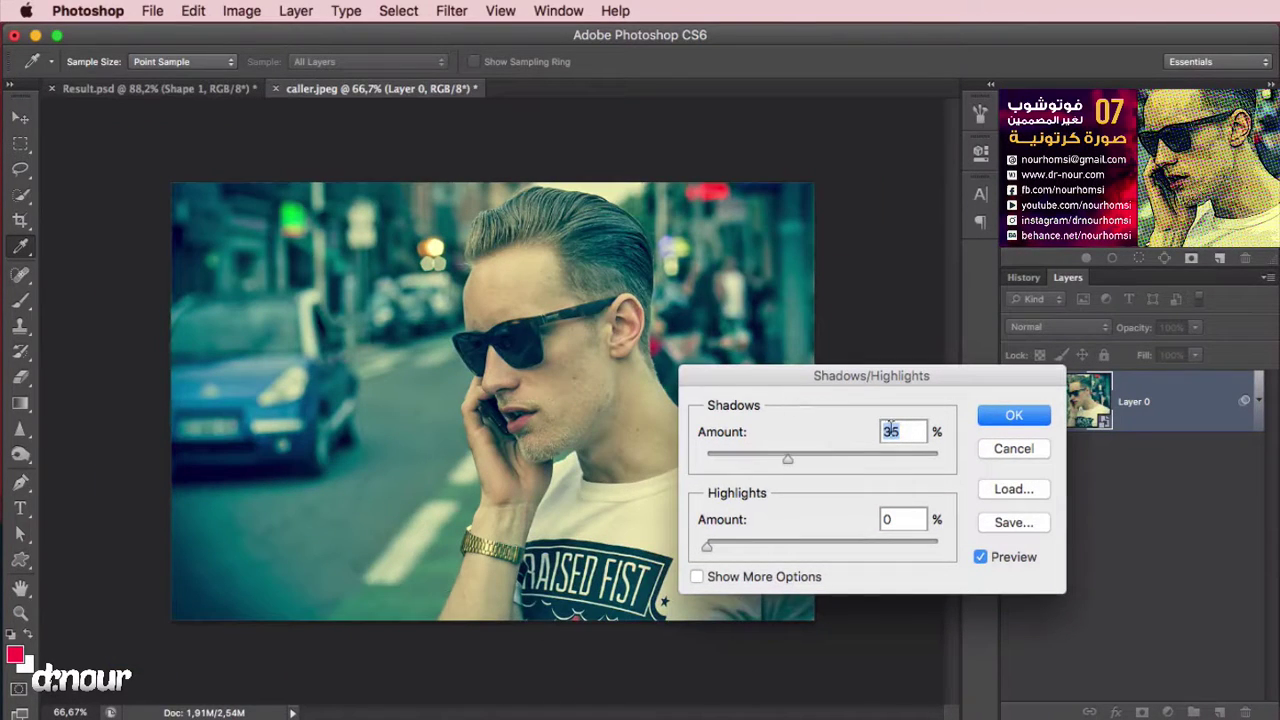
left_click(821, 457)
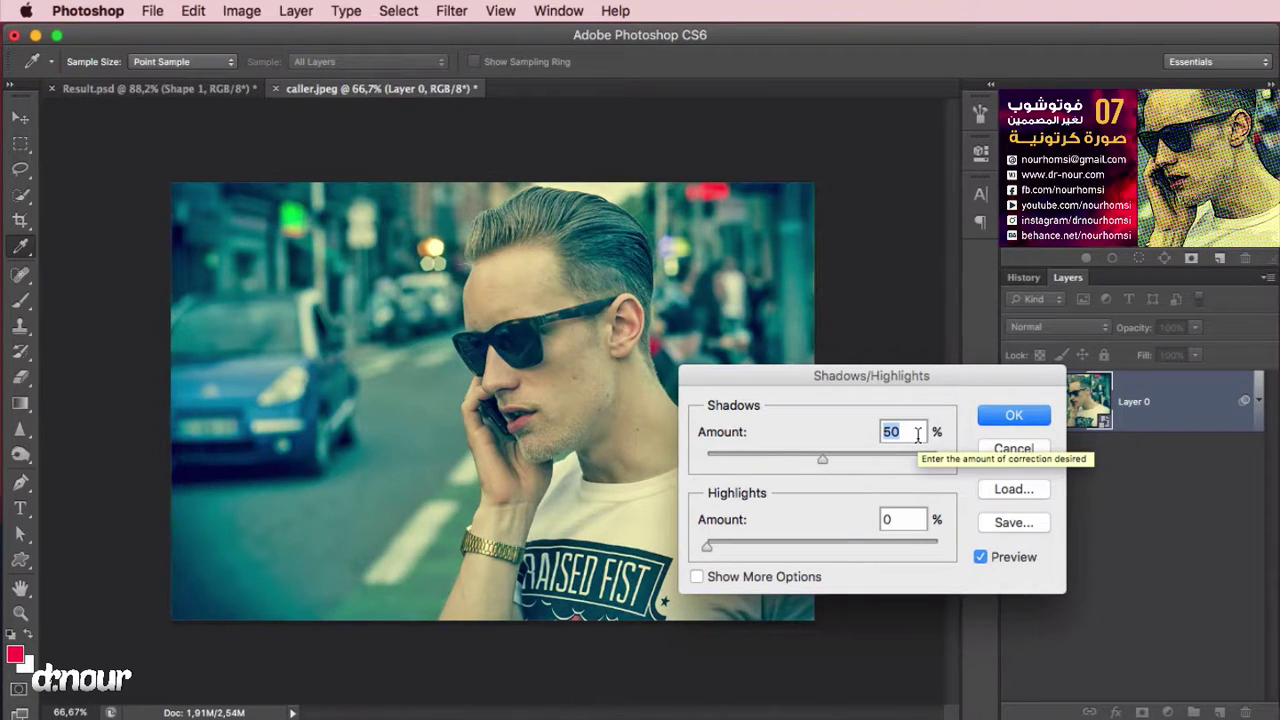
left_click(998, 419)
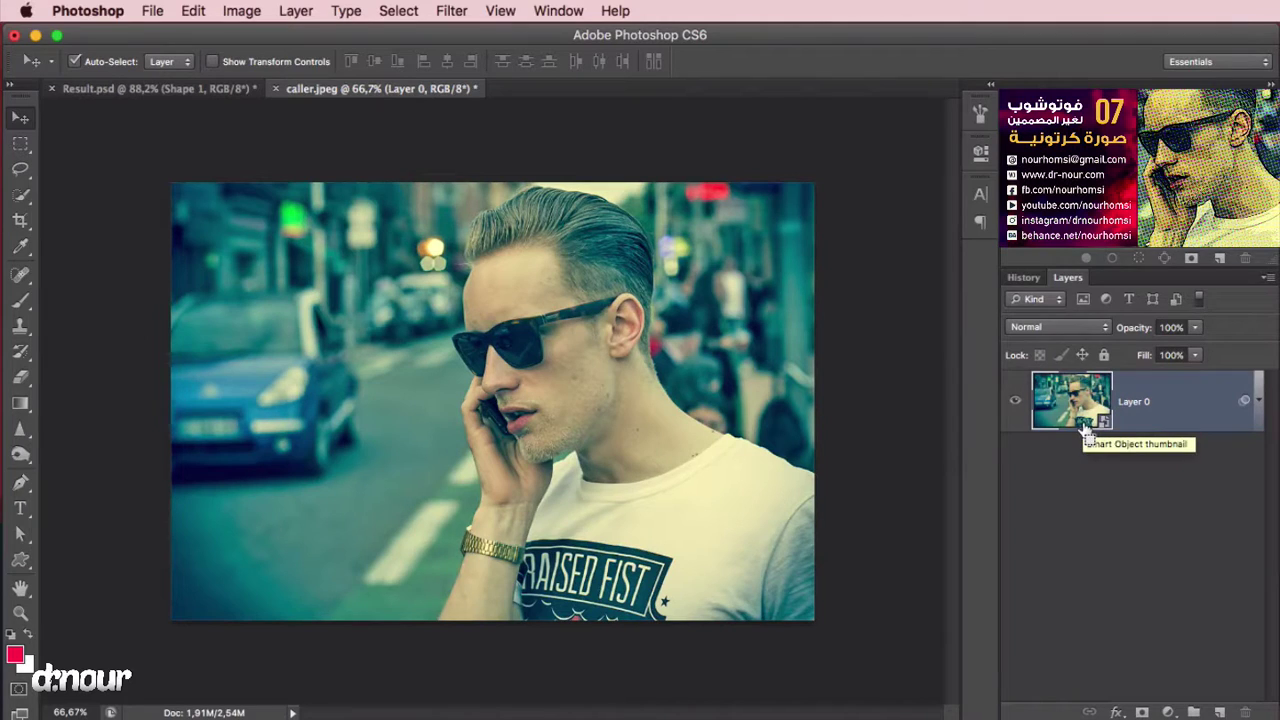
Duplicate Layer 0, hide the duplicate, and select the original layer
key("super+j")
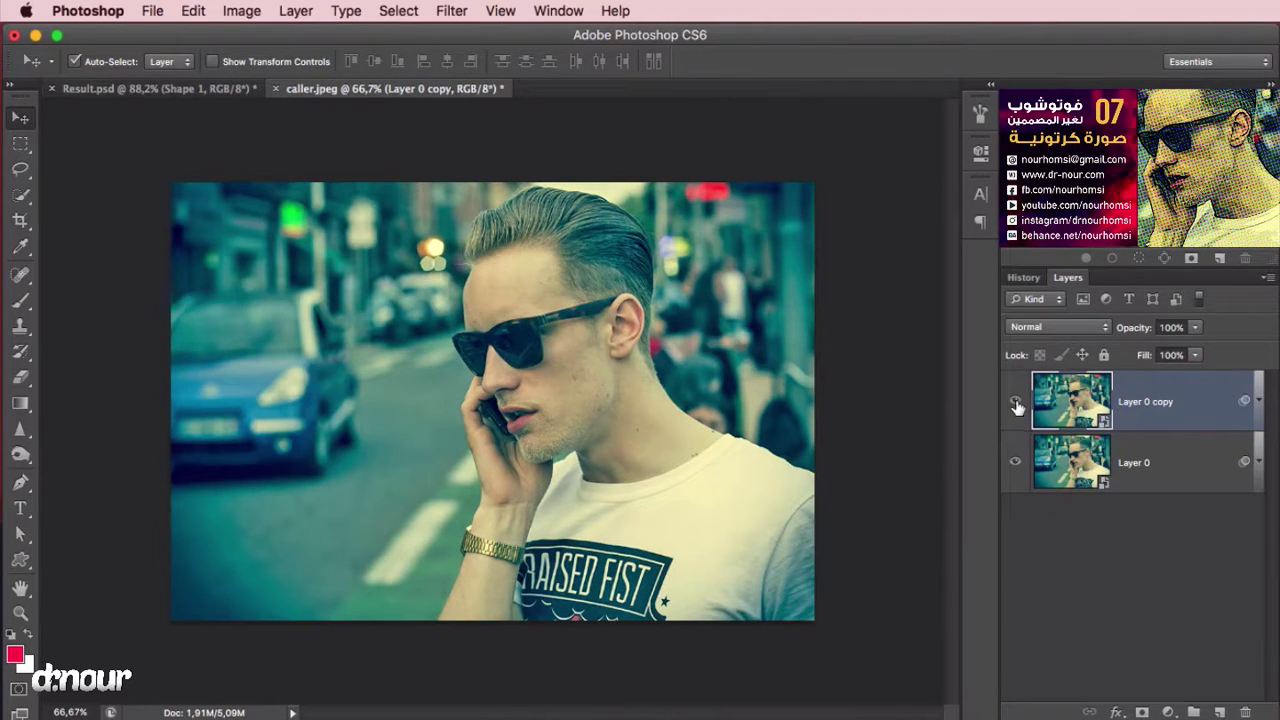
left_click(1016, 404)
left_click(1075, 463)
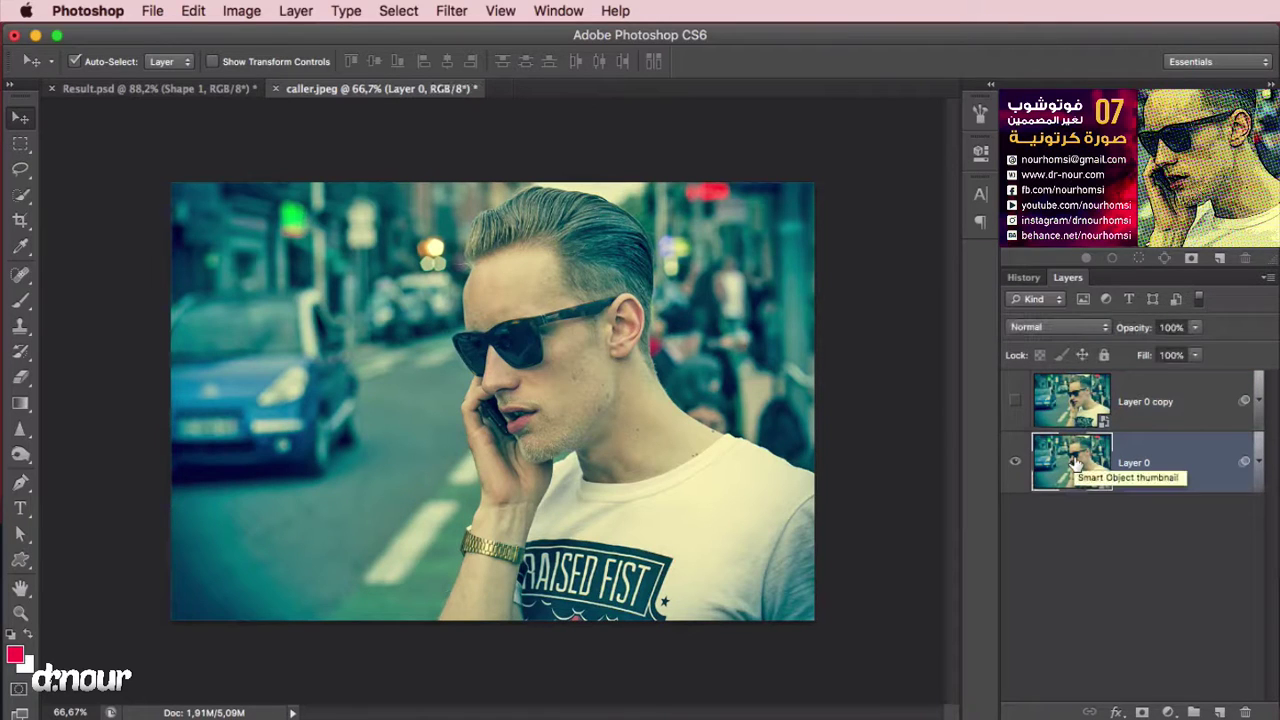
Choose the Artistic Poster Edges effect from the Filter Gallery for Layer 0
left_click(451, 10)
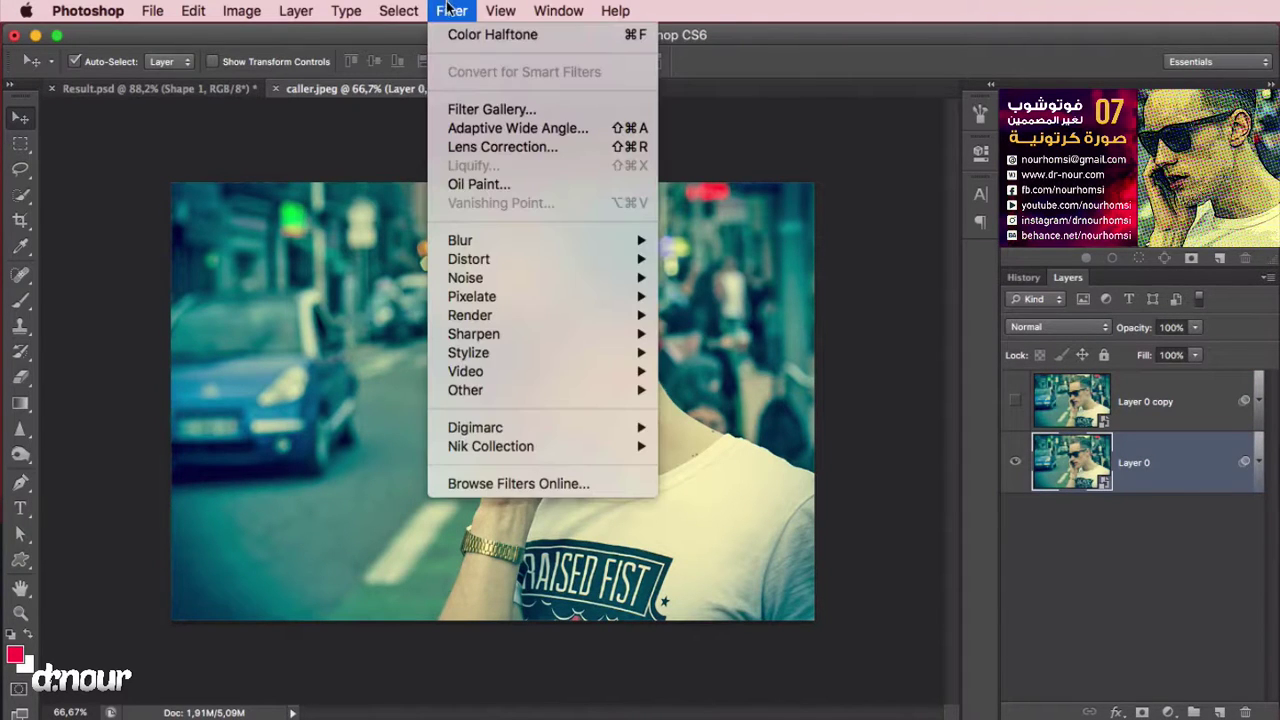
left_click(460, 112)
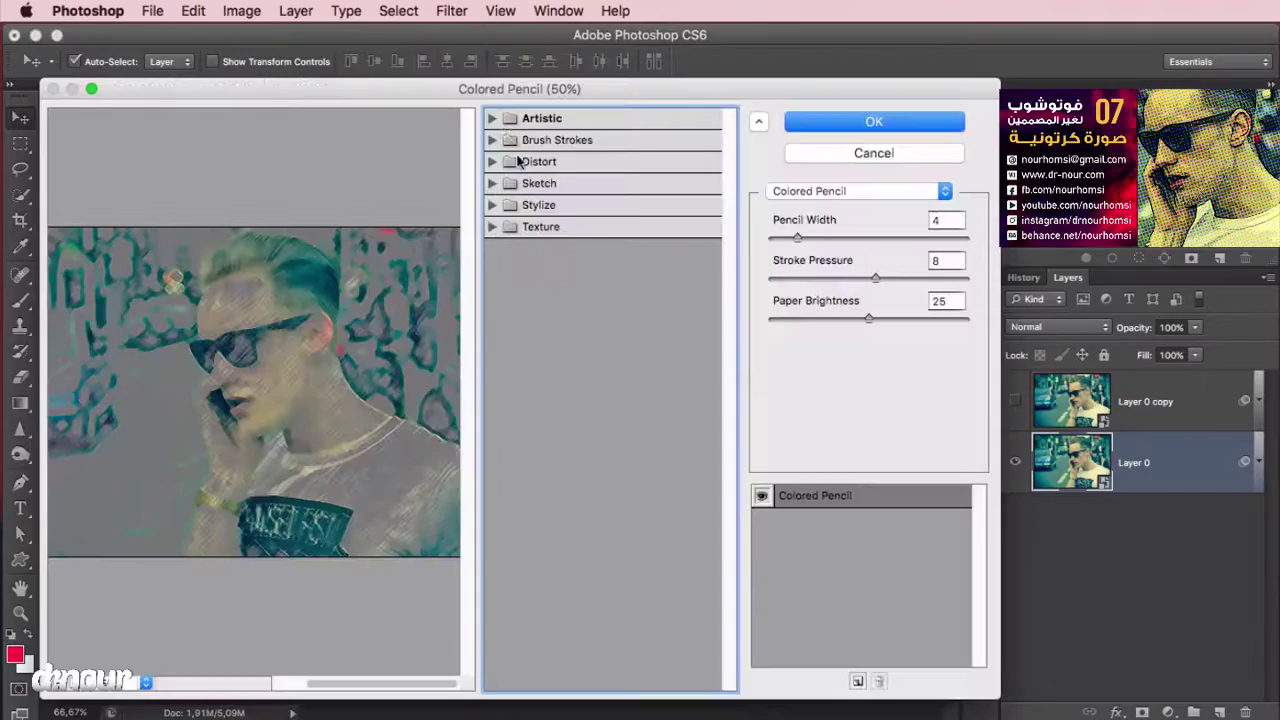
left_click(495, 118)
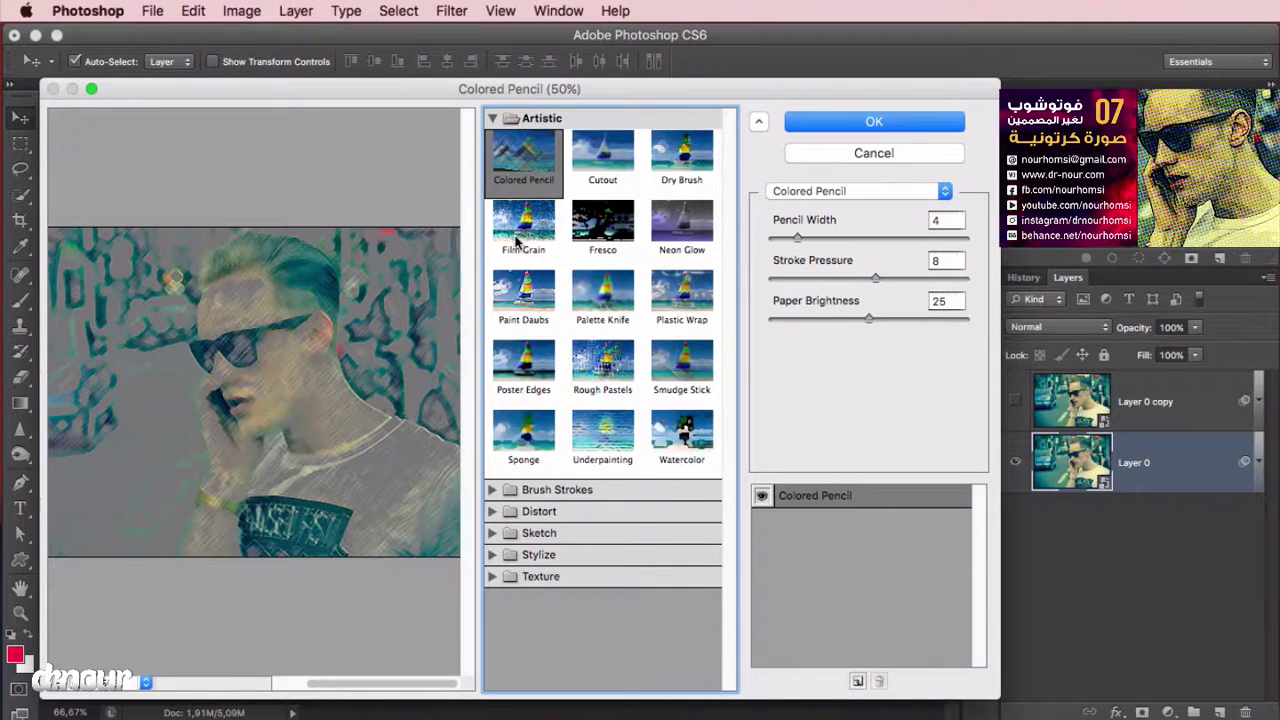
left_click(538, 367)
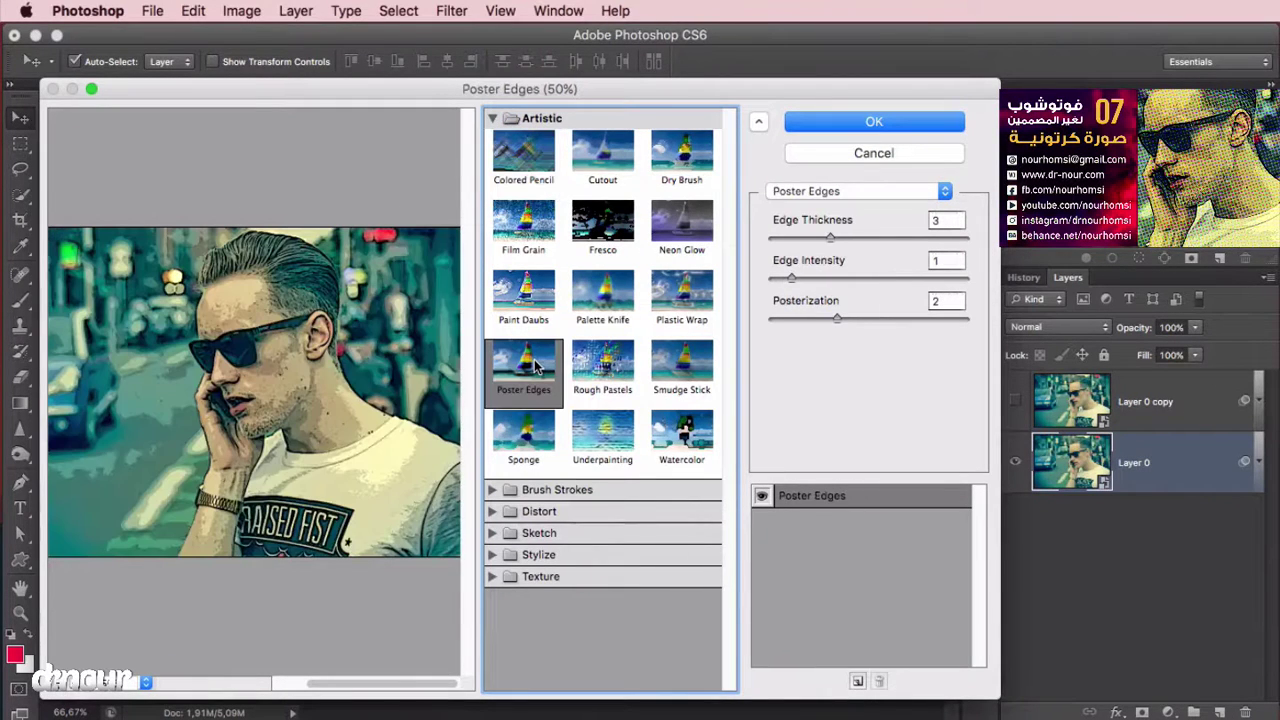
Try Poster Edges with edge thickness 6, edge intensity 6 and posterization 3
left_click(945, 220)
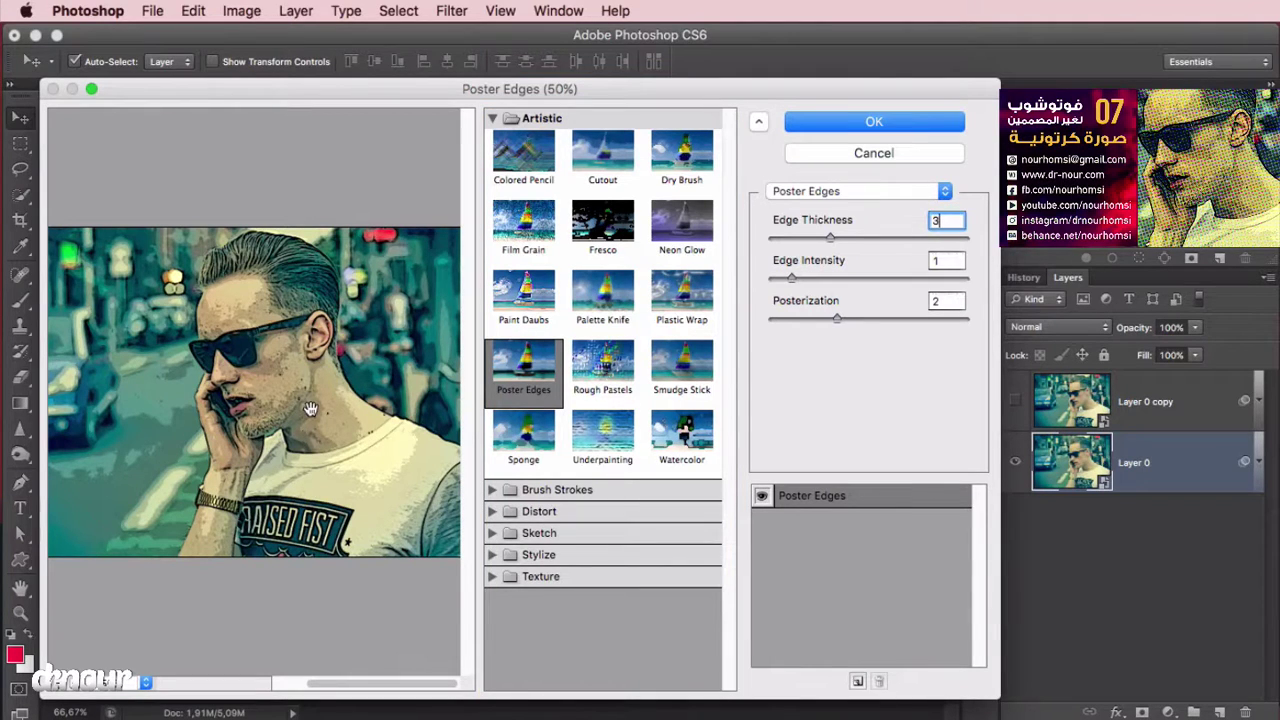
left_click_drag(830, 237, 891, 236)
left_click_drag(791, 277, 889, 278)
left_click(876, 318)
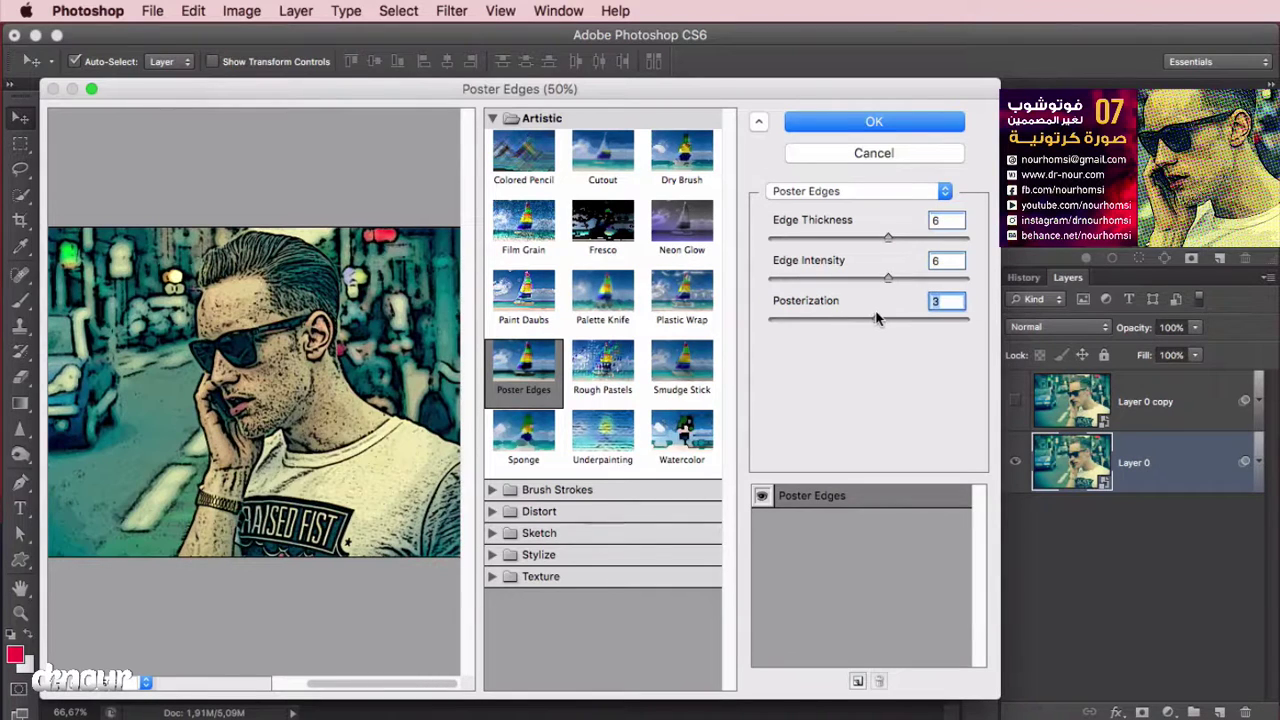
Set Poster Edges to edge thickness 3, edge intensity 1 and posterization 2, and apply the filter to Layer 0
left_click(889, 224)
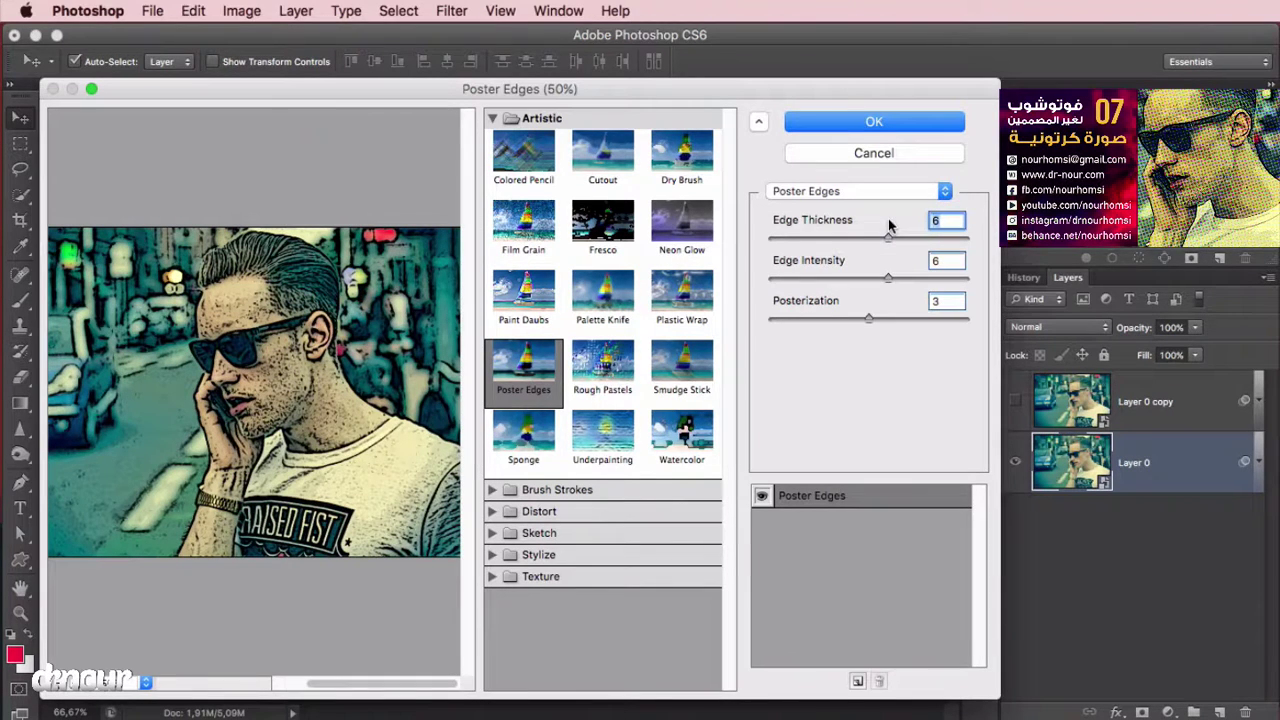
type("3")
left_click(951, 260)
type("1")
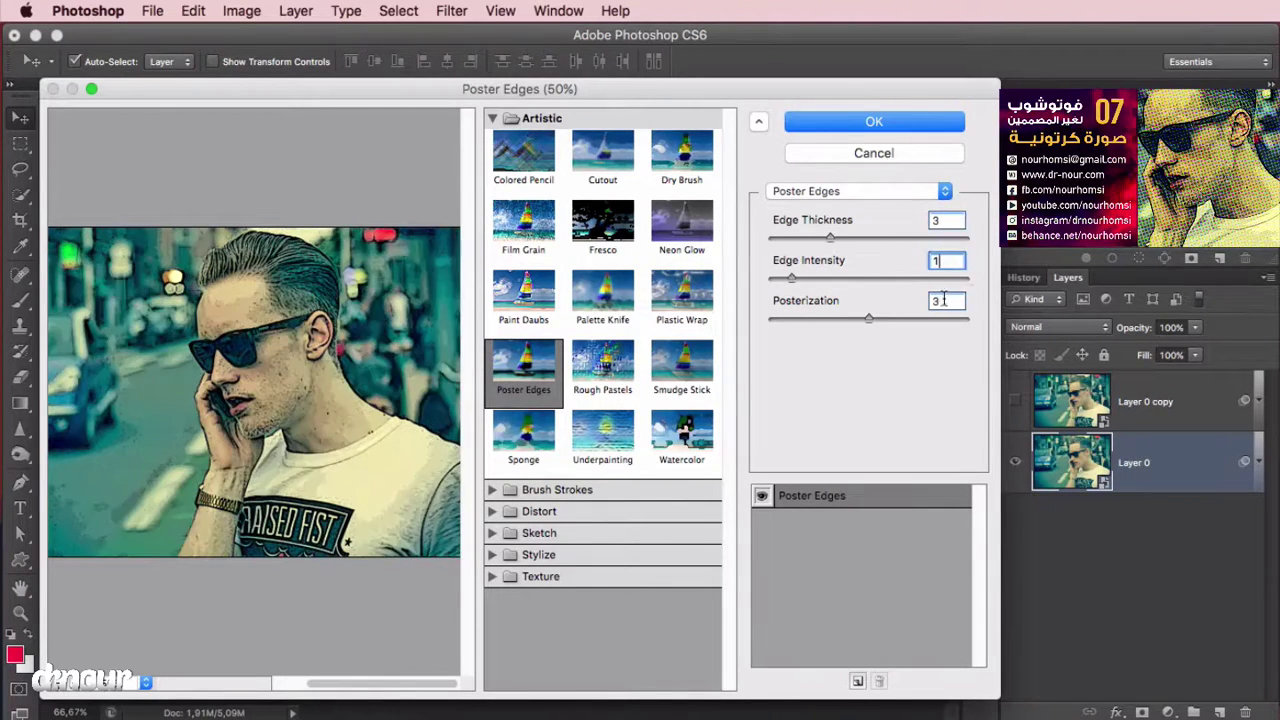
left_click(918, 309)
type("2")
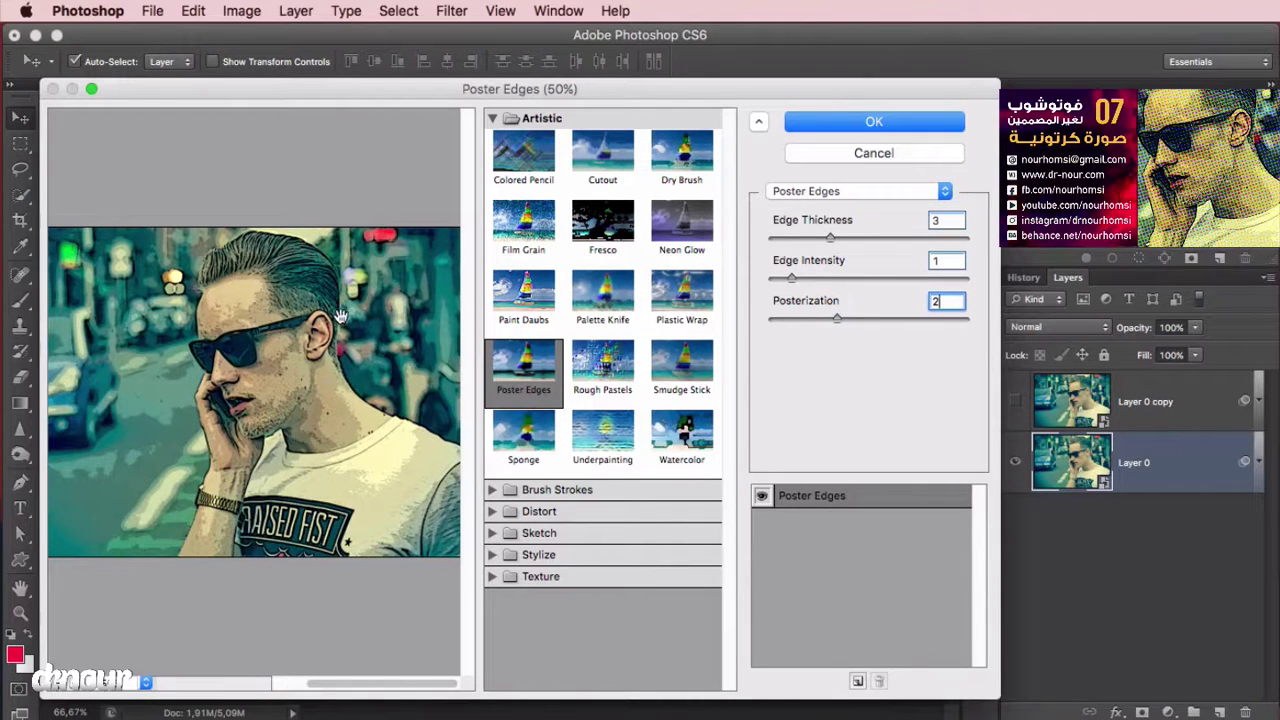
left_click(834, 126)
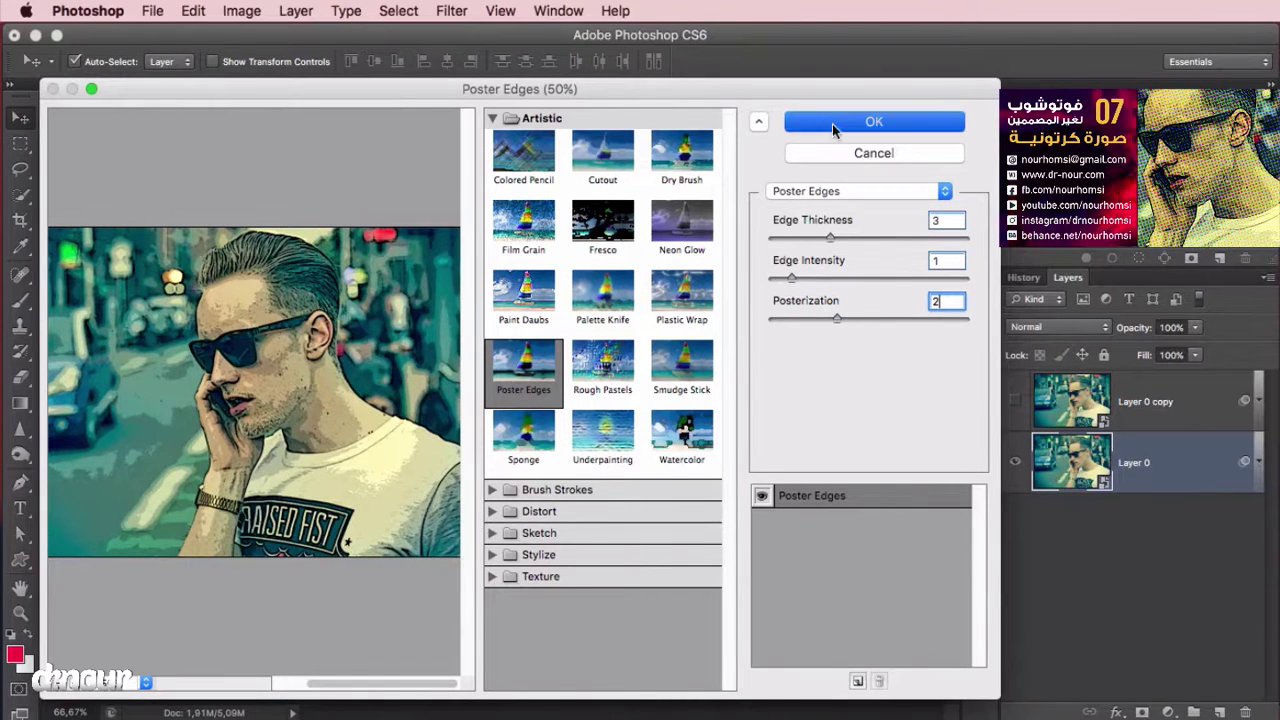
Apply Color Halftone with a maximum radius of 6 pixels to the re-shown Layer 0 copy and set its blend mode to Soft Light
left_click(1014, 404)
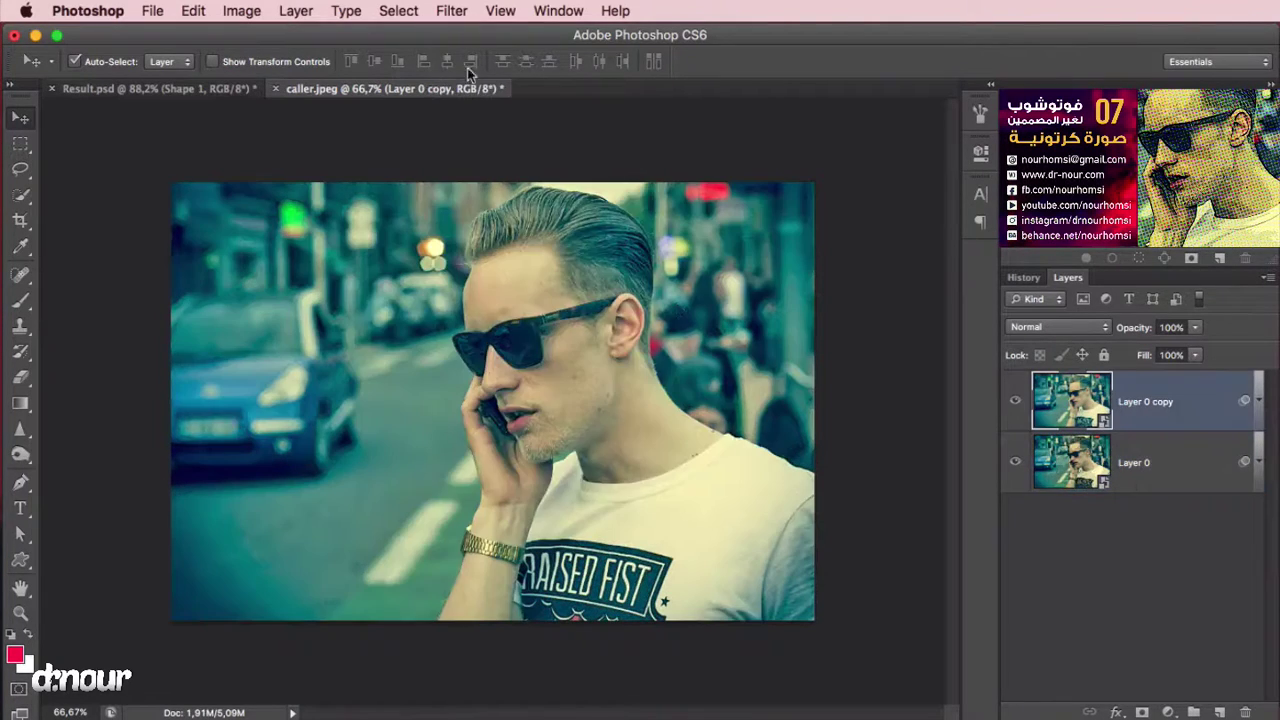
left_click(451, 10)
mouse_move(496, 296)
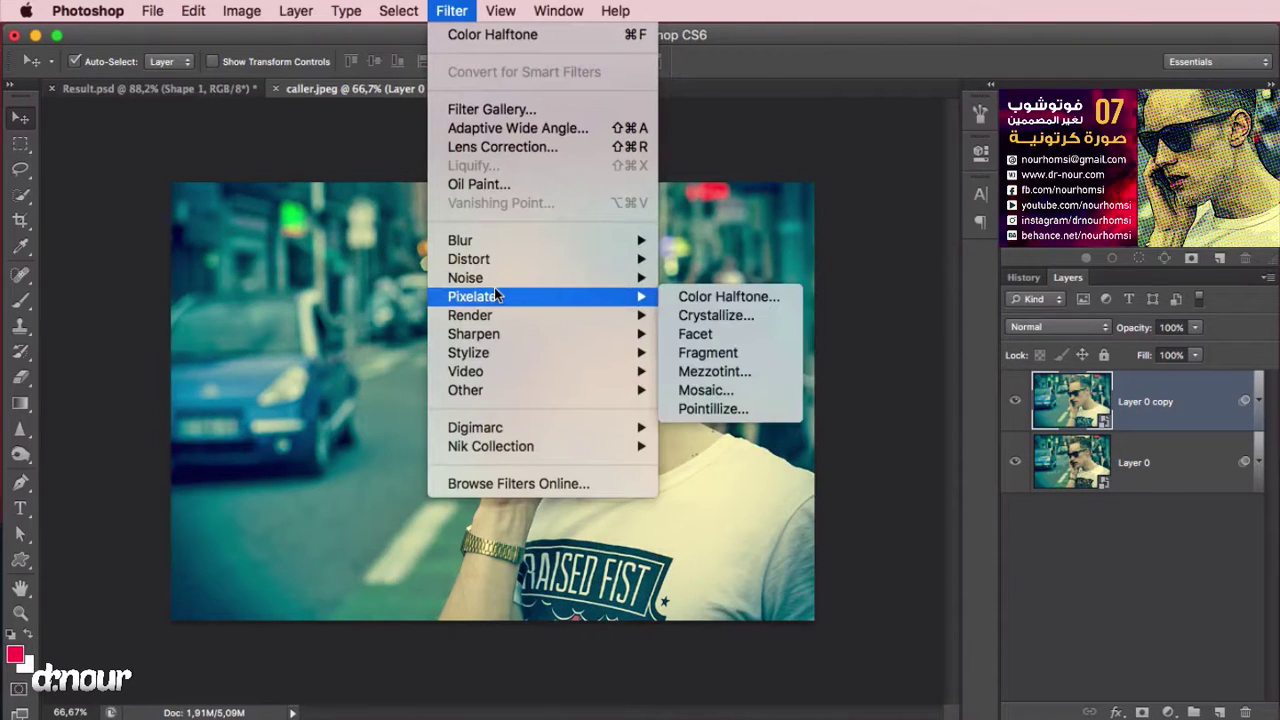
left_click(758, 304)
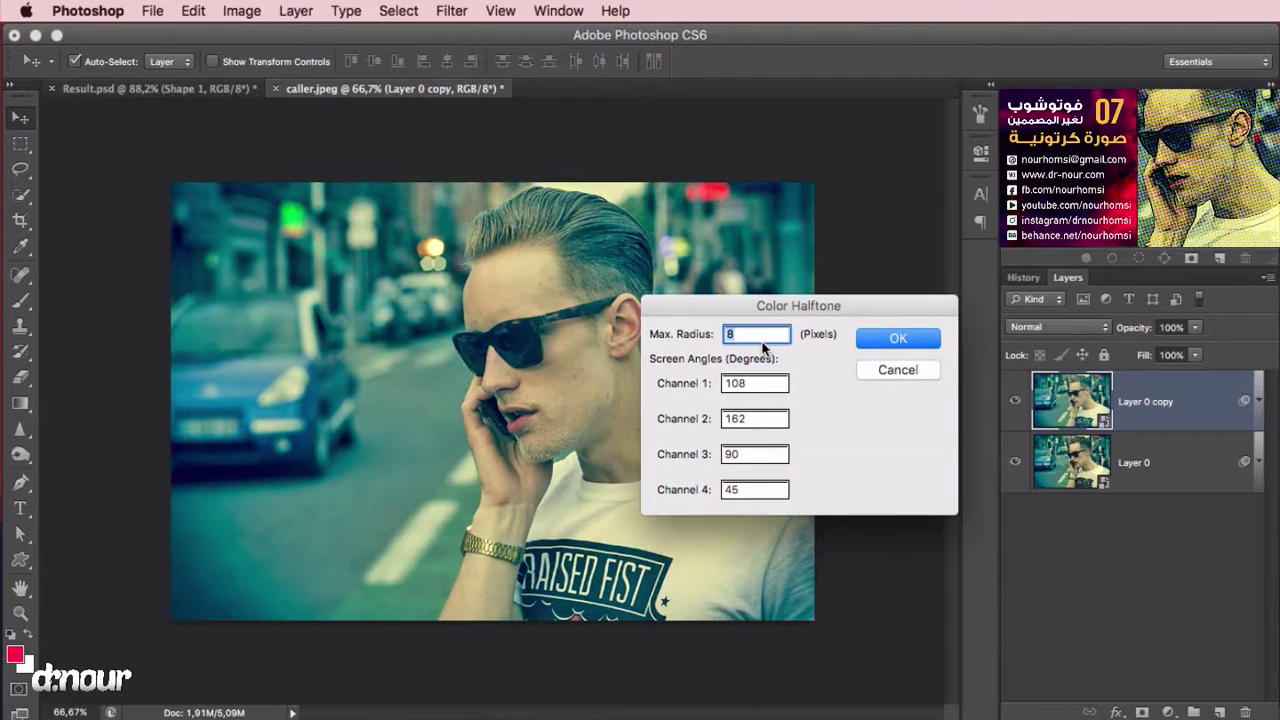
type("6")
left_click(887, 339)
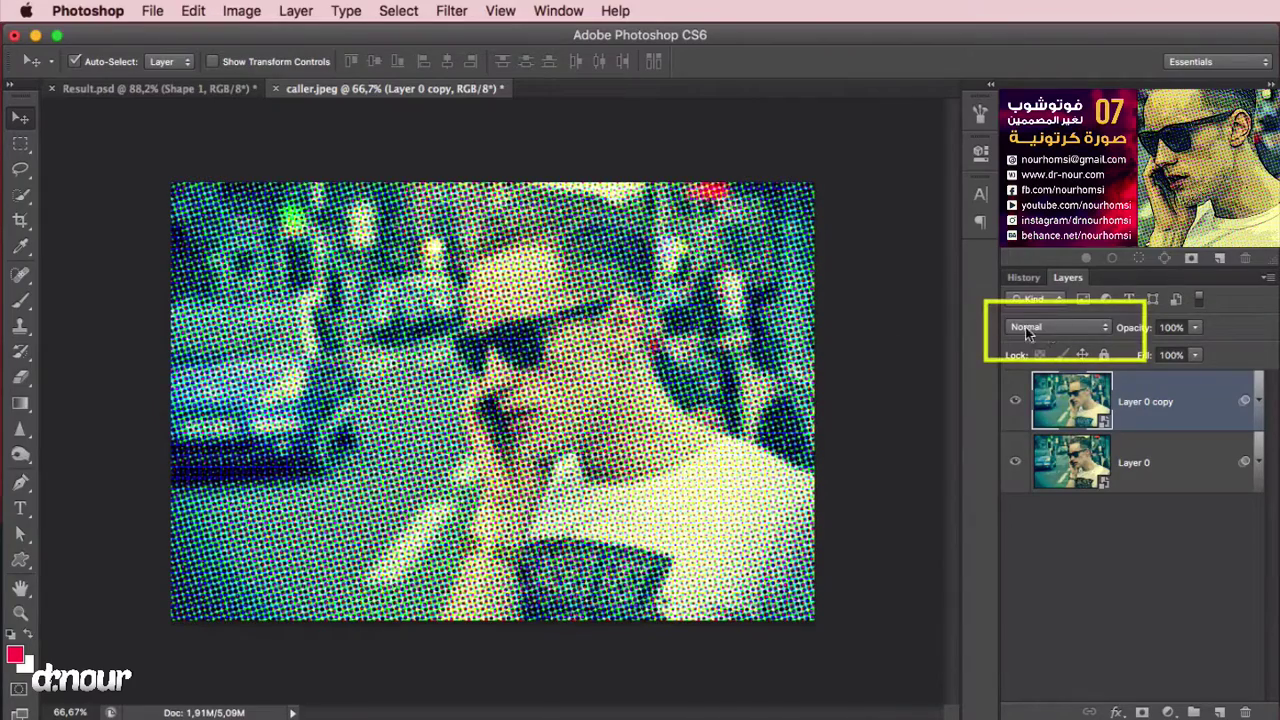
left_click(1058, 327)
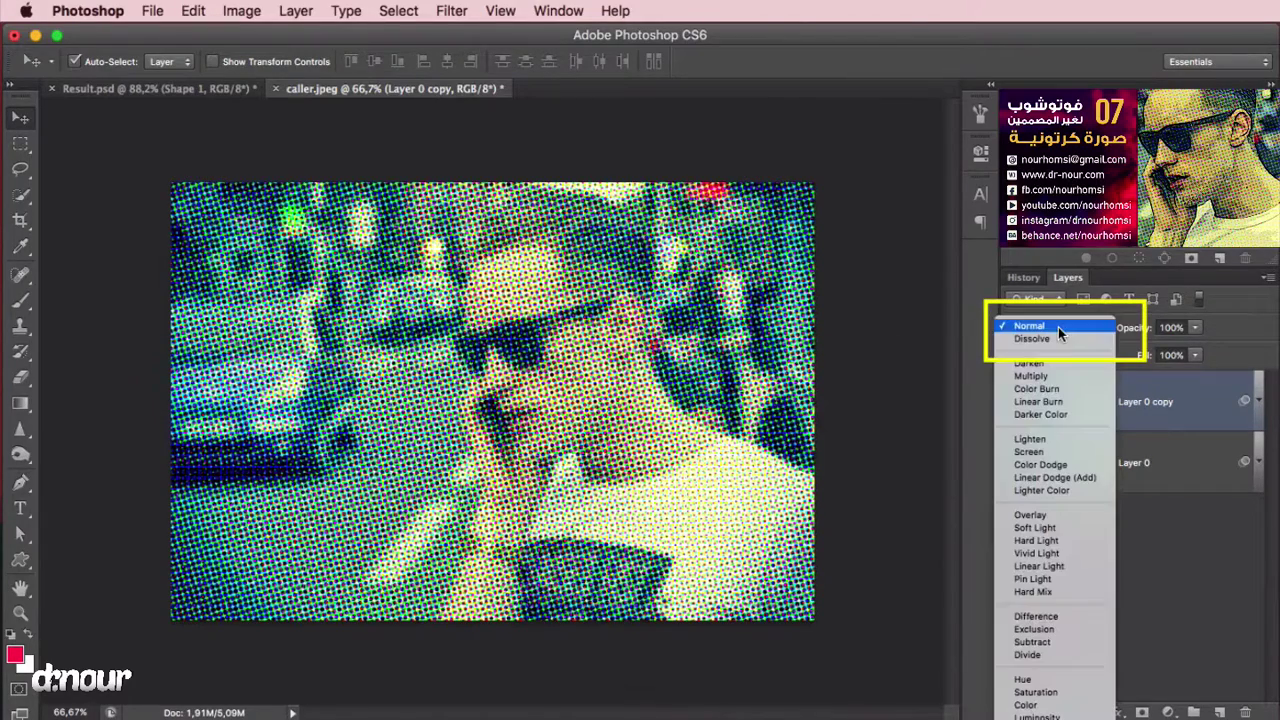
left_click(1040, 460)
Add a white (#ffffff) 25 px stroke positioned inside to Layer 0 copy through its layer style
double_click(1131, 386)
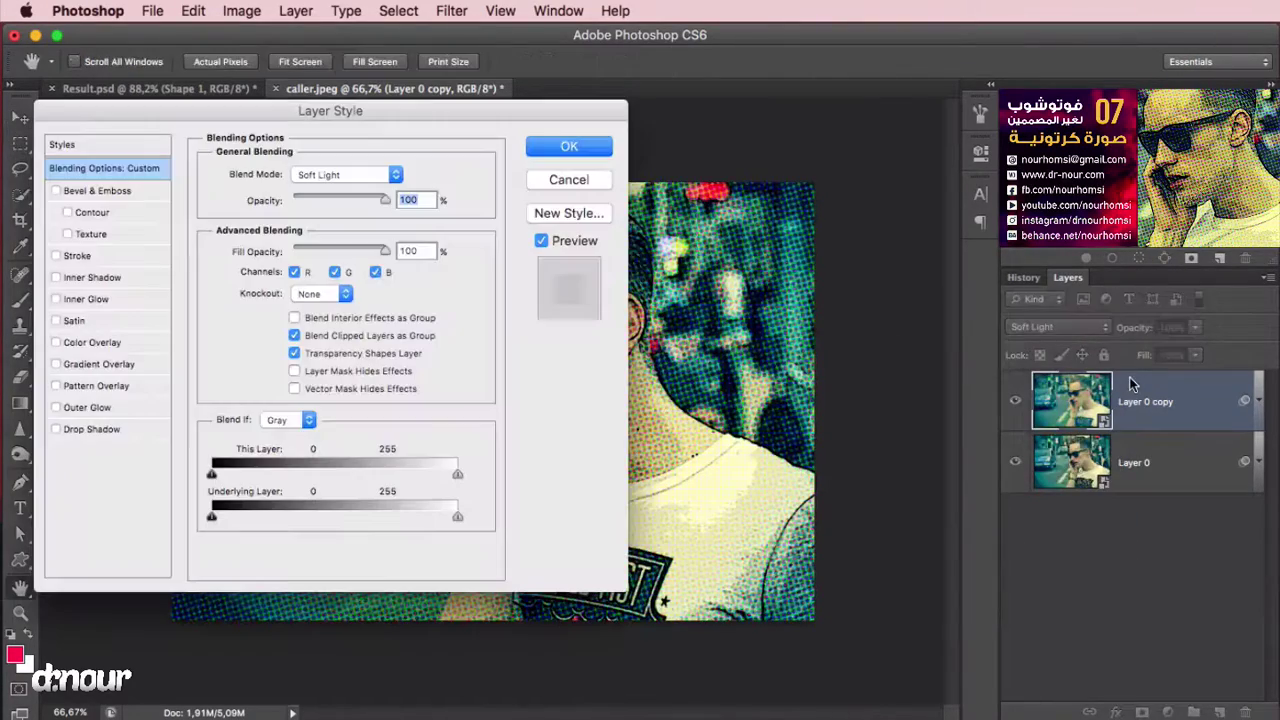
left_click(126, 254)
left_click(322, 198)
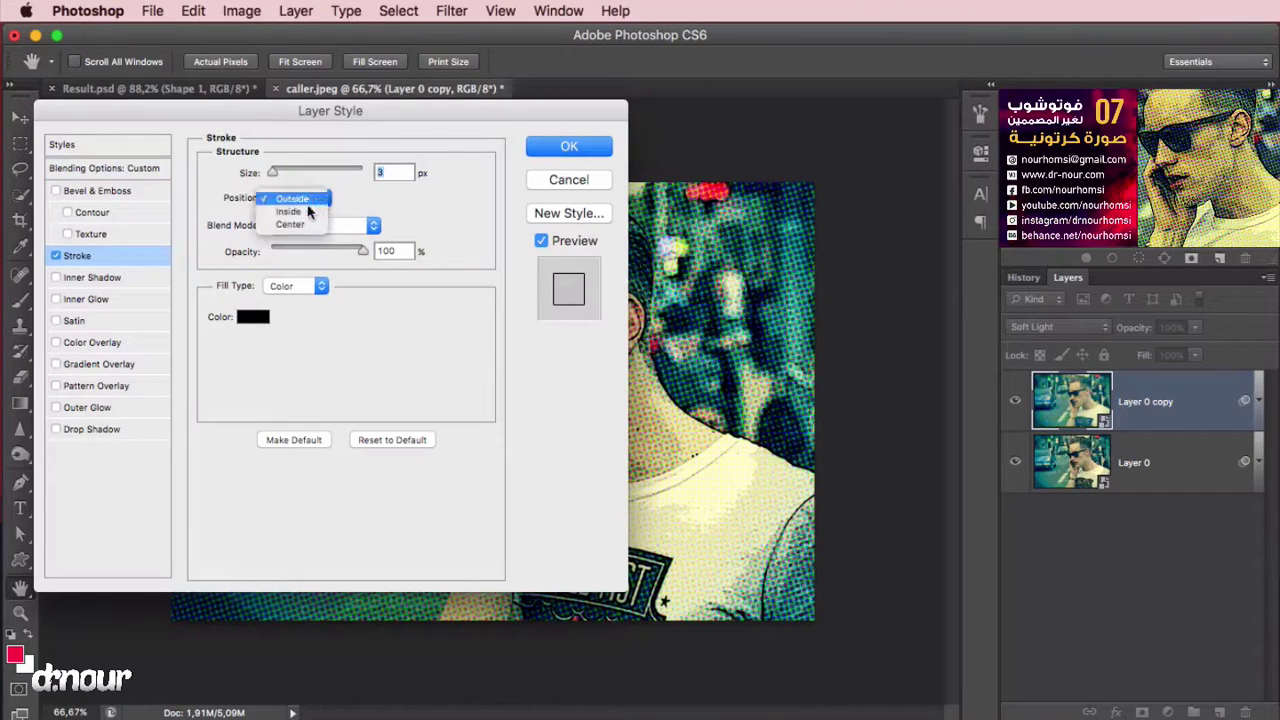
left_click(290, 211)
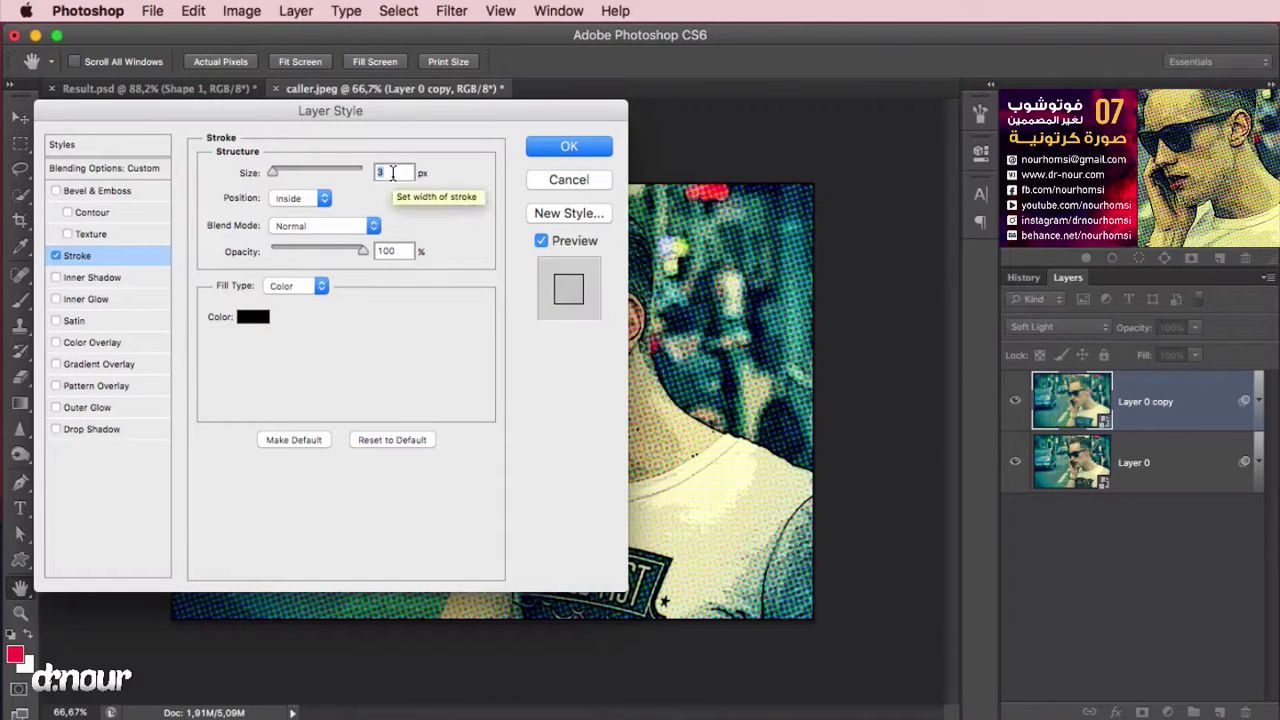
type("25")
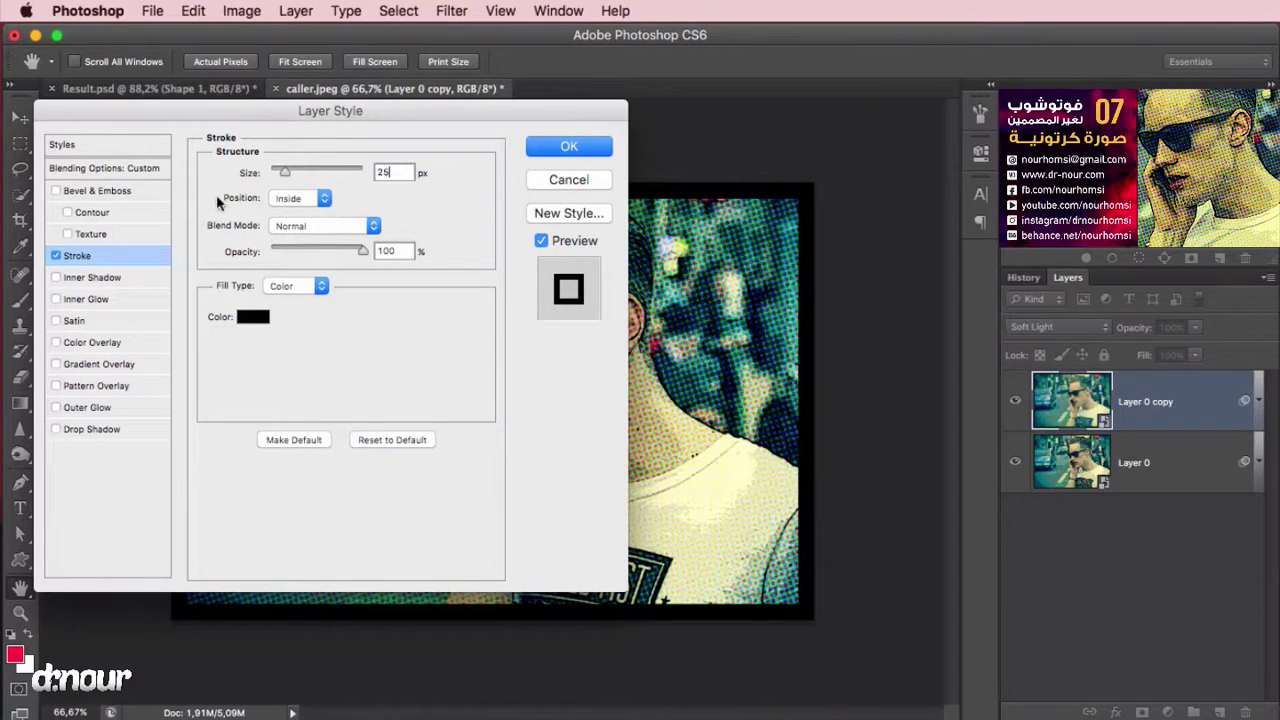
left_click(253, 316)
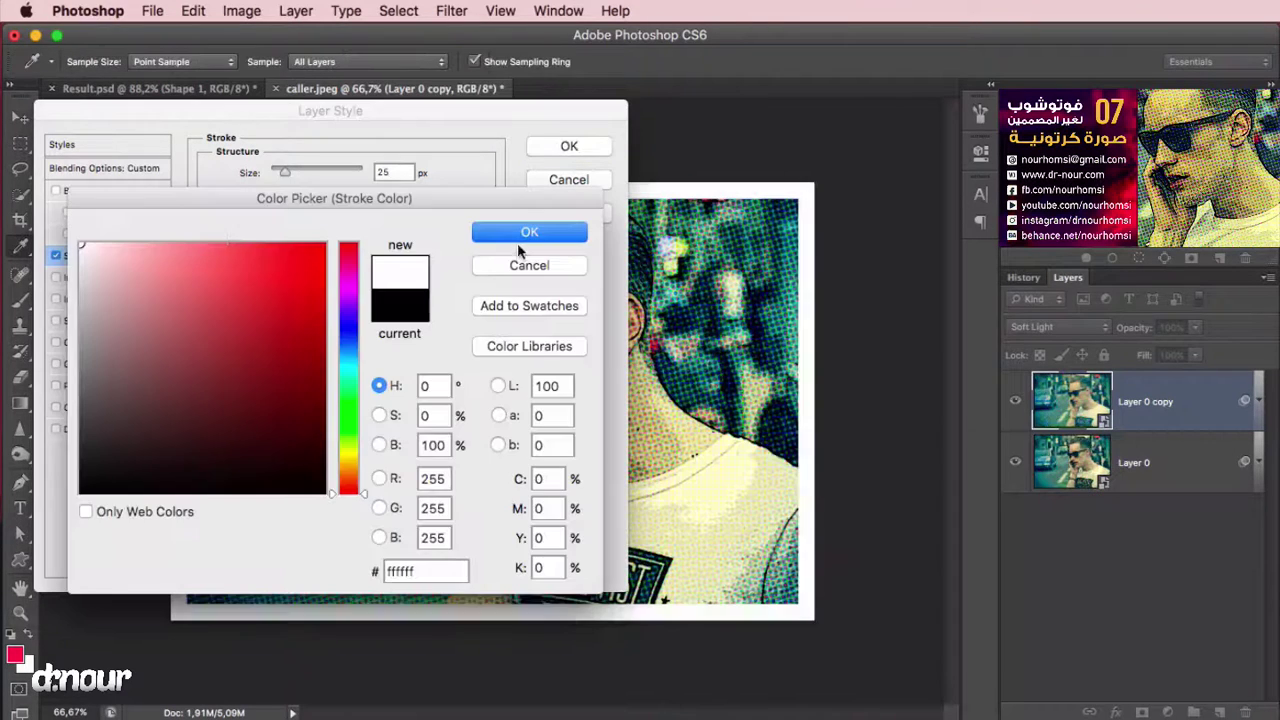
left_click(518, 238)
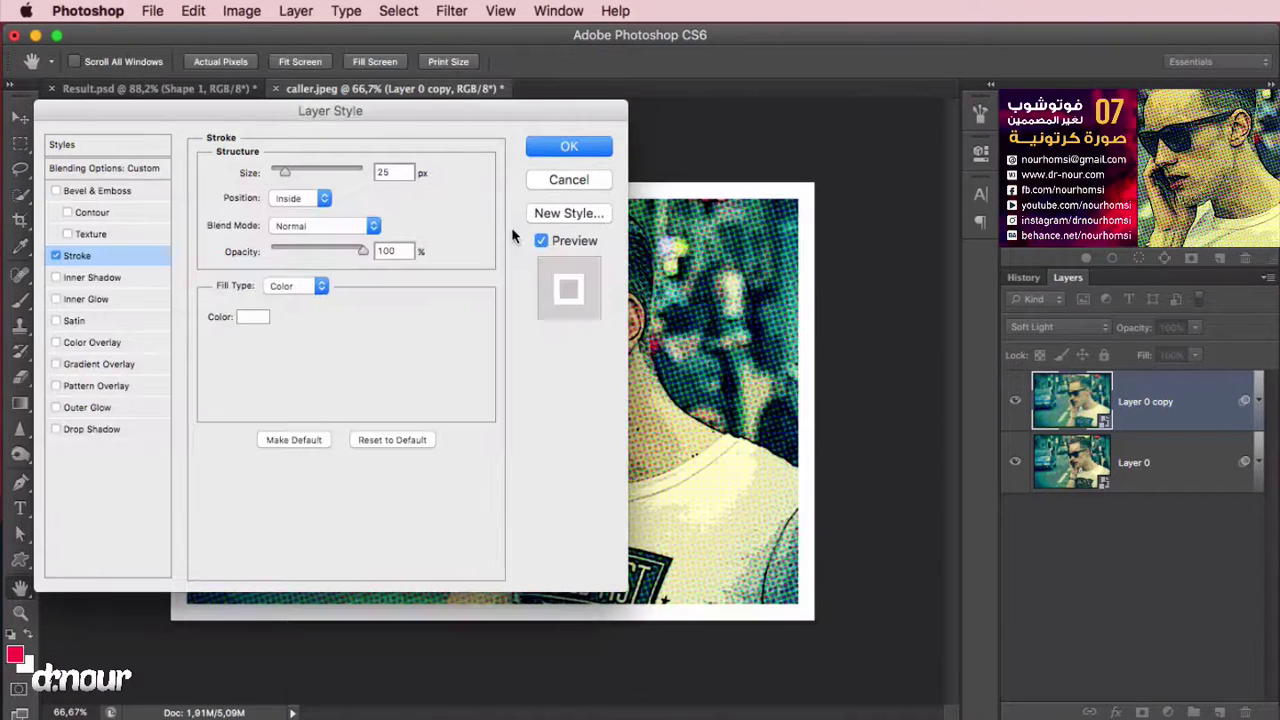
Add a black (#000000) Inner Glow to Layer 0 copy with 100% opacity and the Normal blend mode
left_click(90, 297)
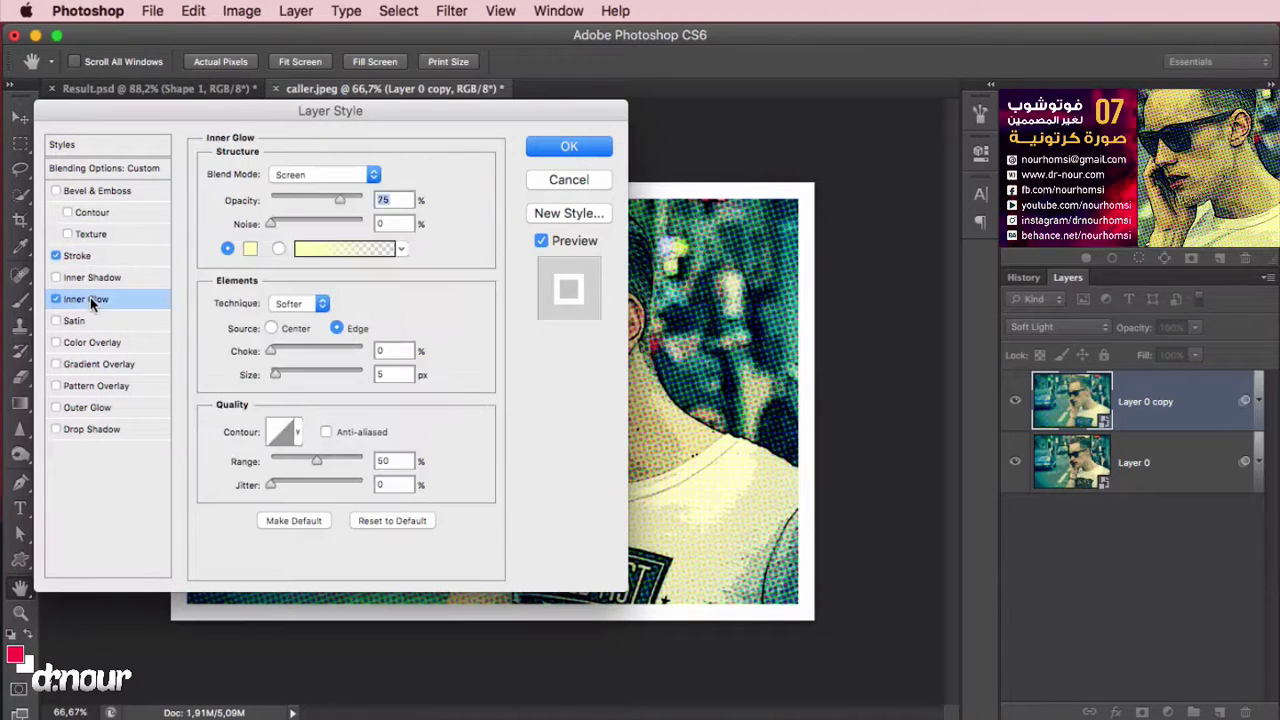
left_click(248, 259)
left_click(85, 490)
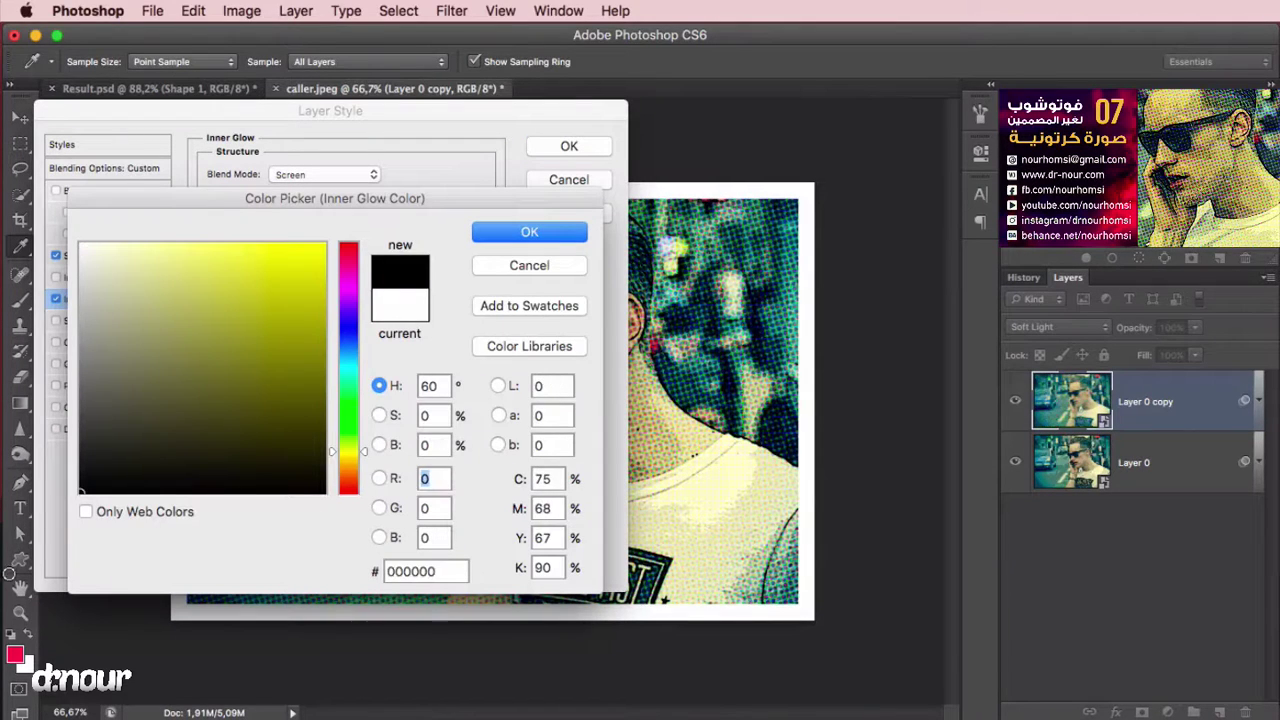
left_click(523, 236)
left_click_drag(340, 196, 373, 201)
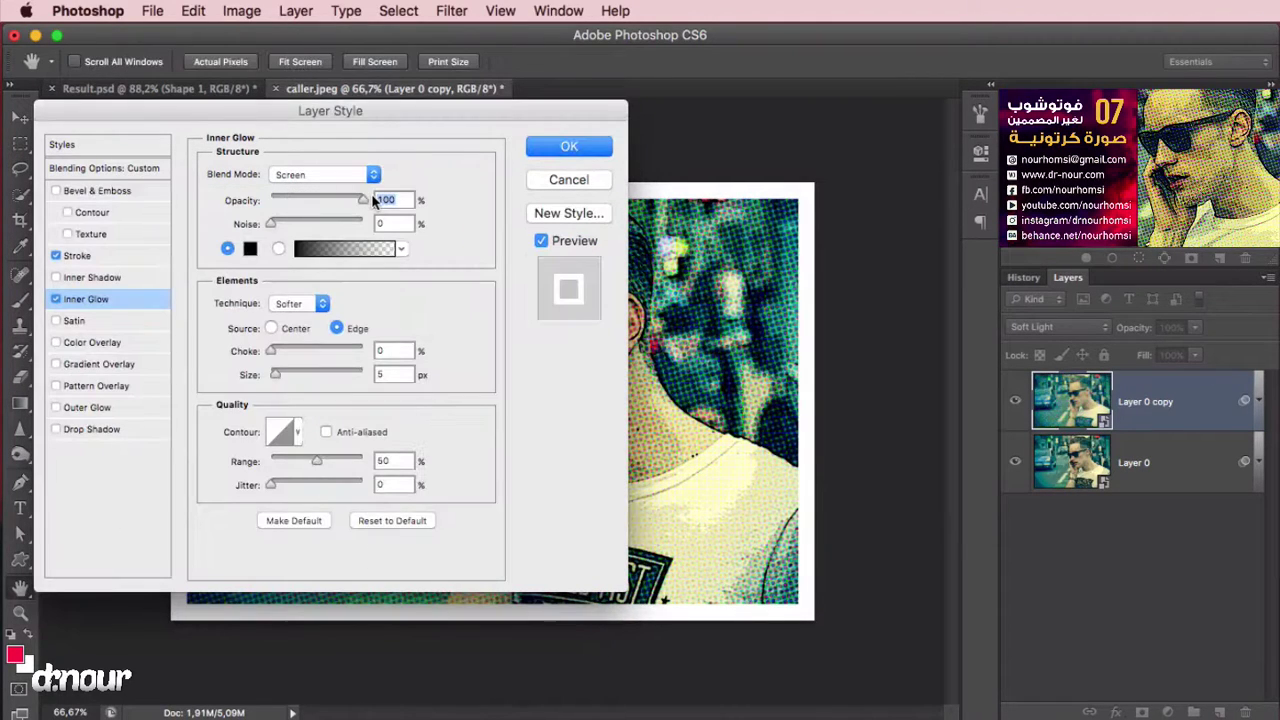
left_click(373, 175)
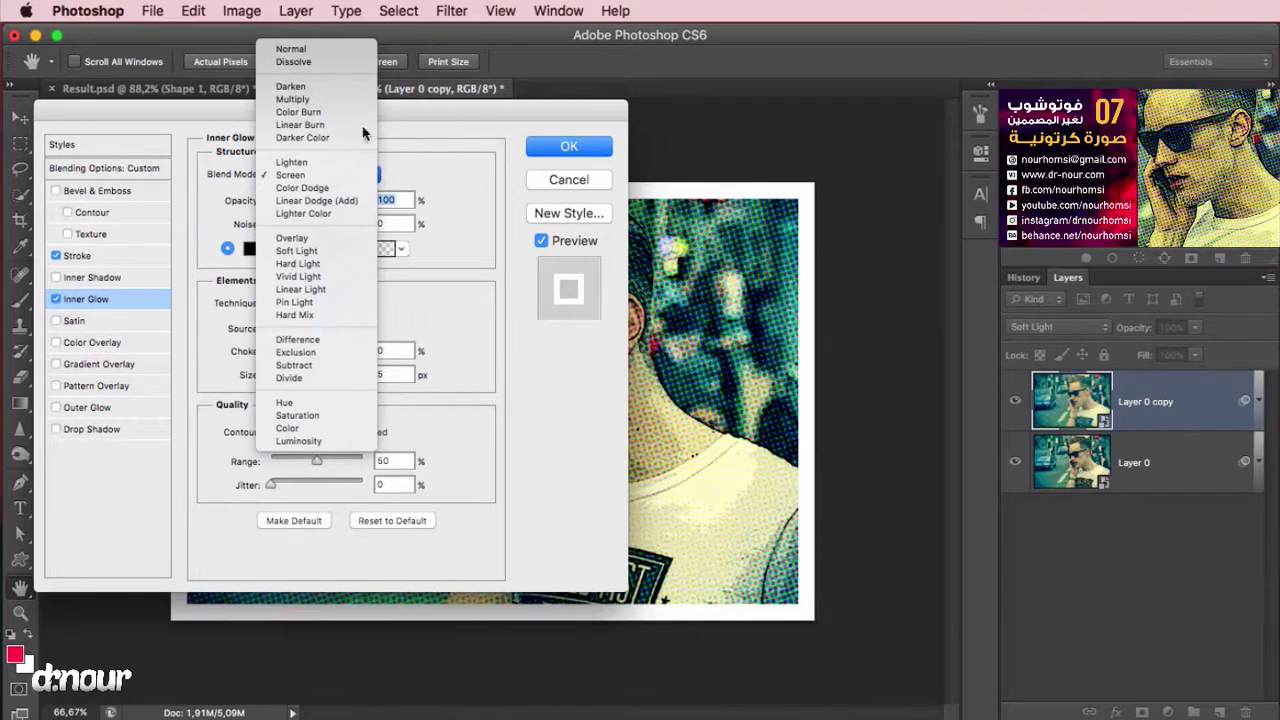
left_click(336, 52)
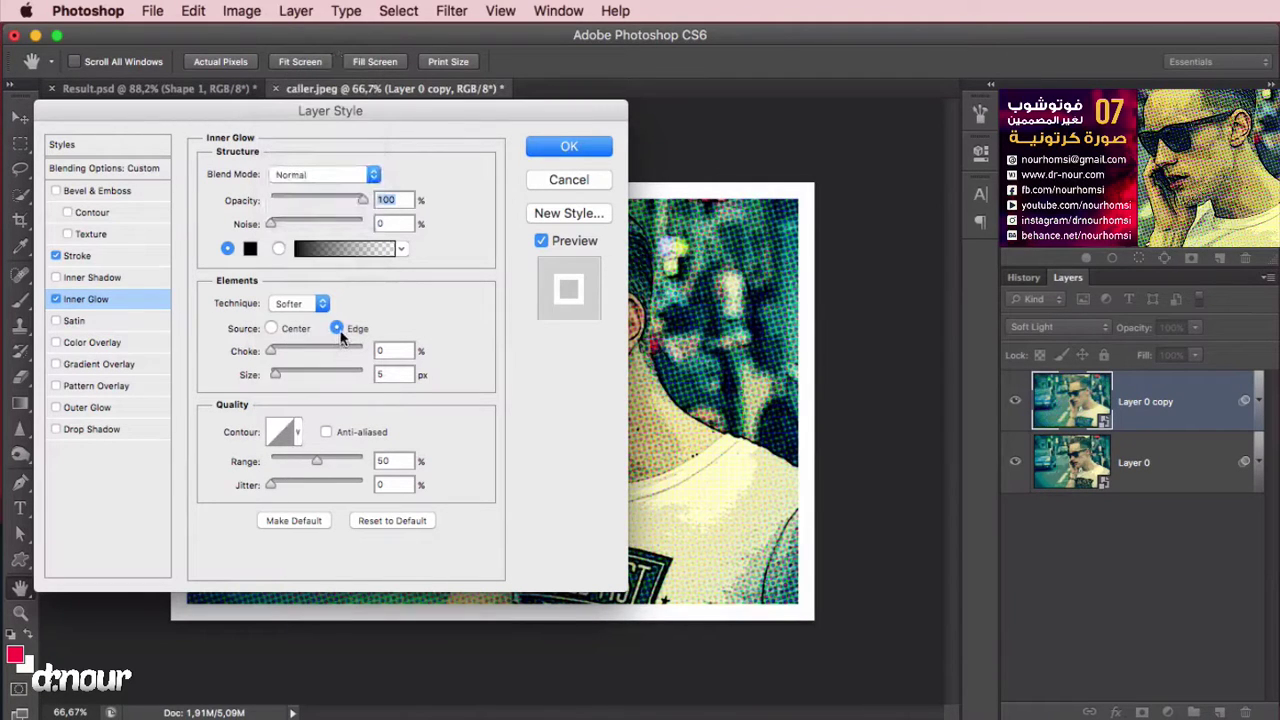
Set the Inner Glow size to 30 px and choke to 100%, and apply the layer style
left_click(77, 255)
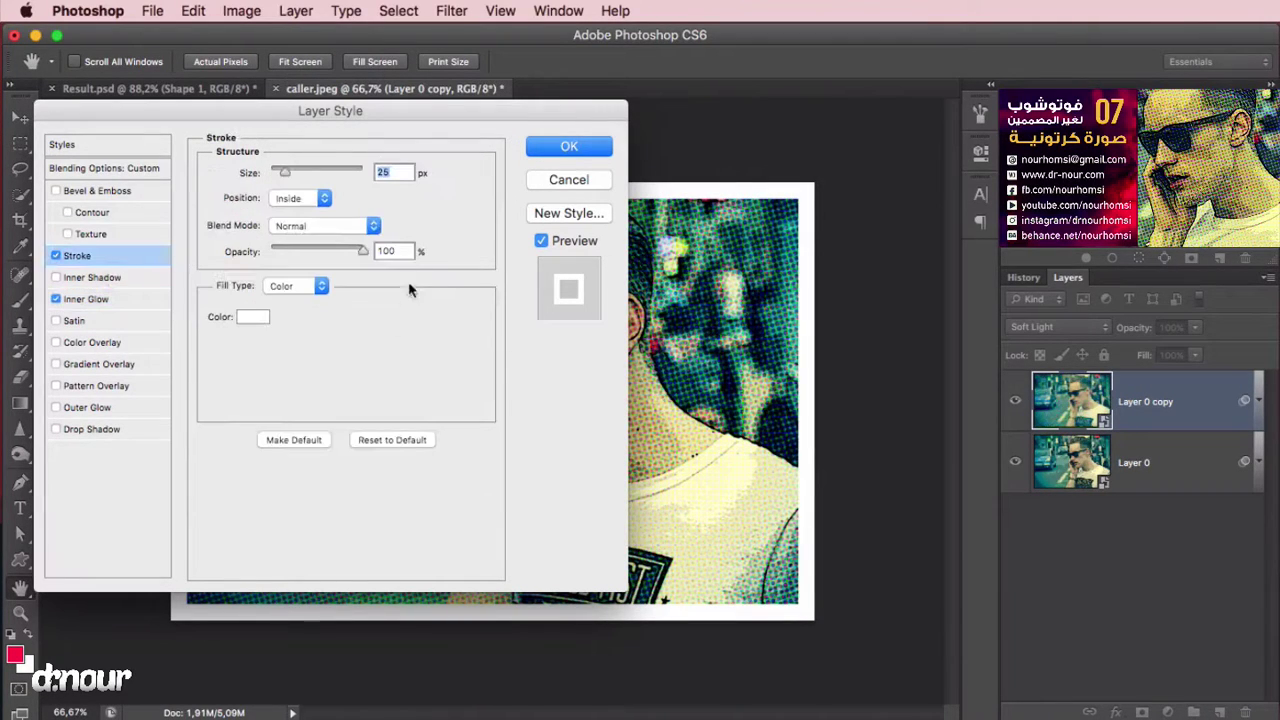
left_click(112, 299)
type("30")
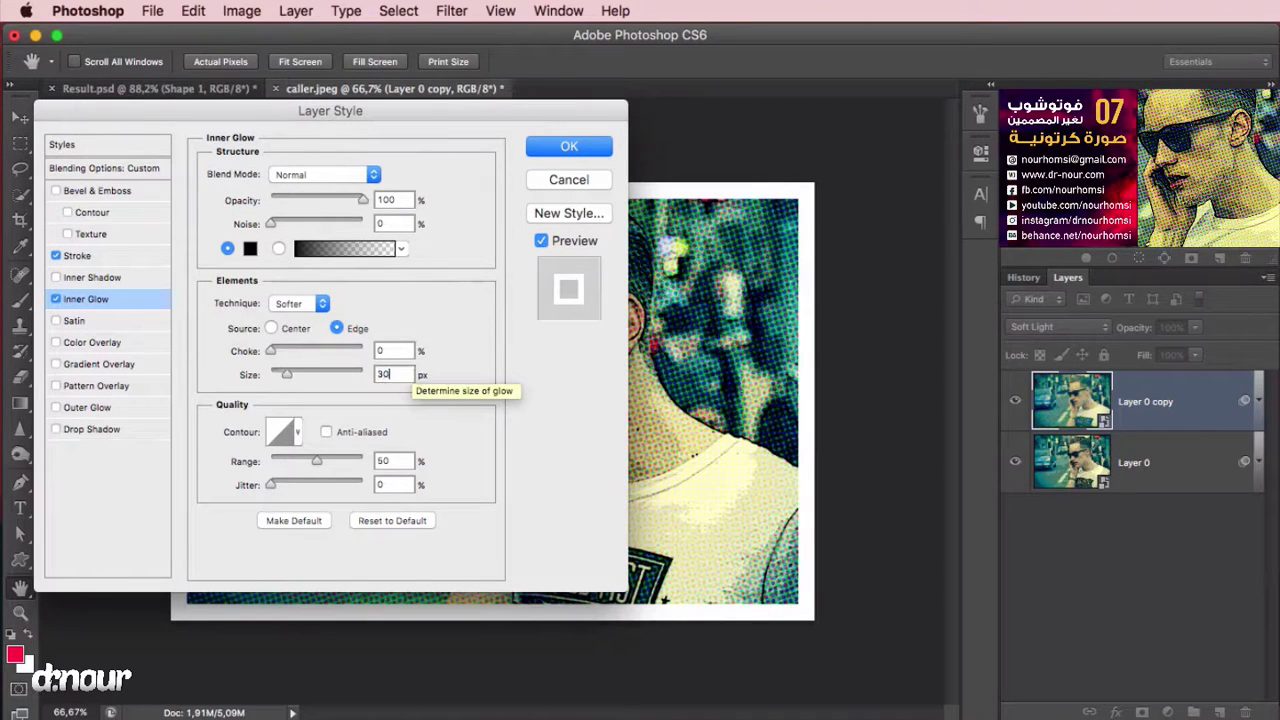
key("Tab")
left_click_drag(270, 351, 386, 351)
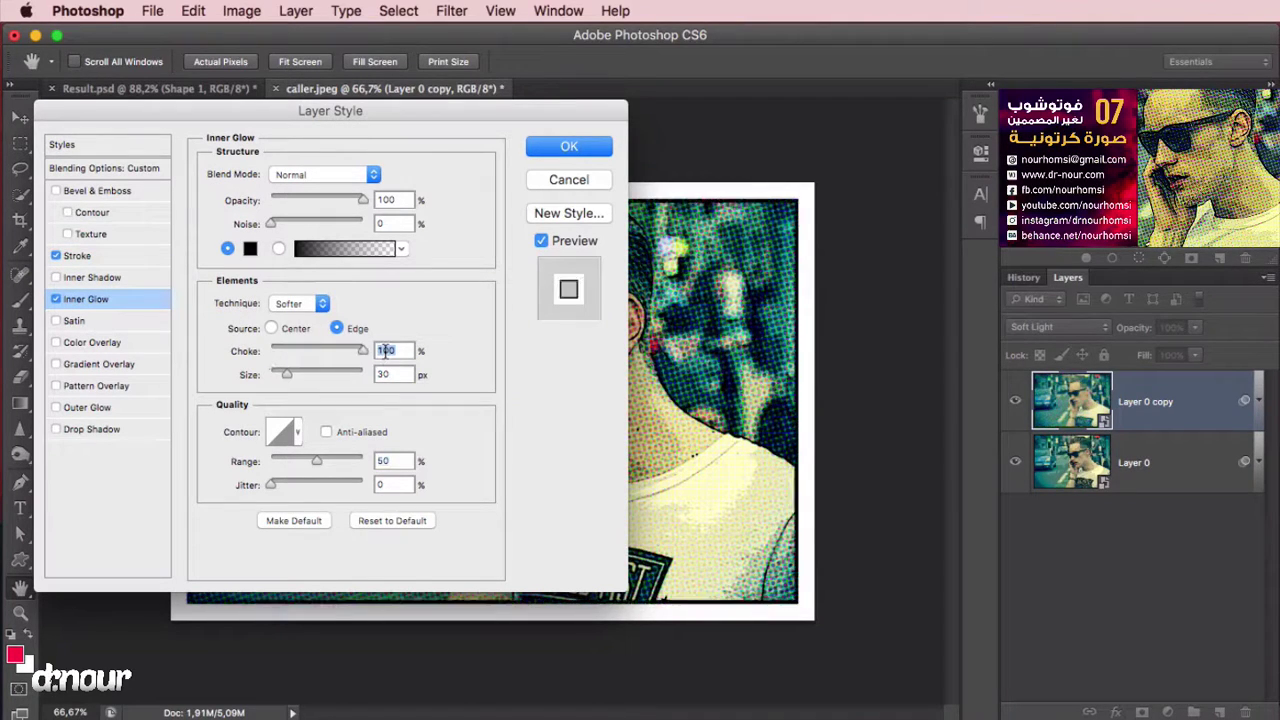
left_click(566, 148)
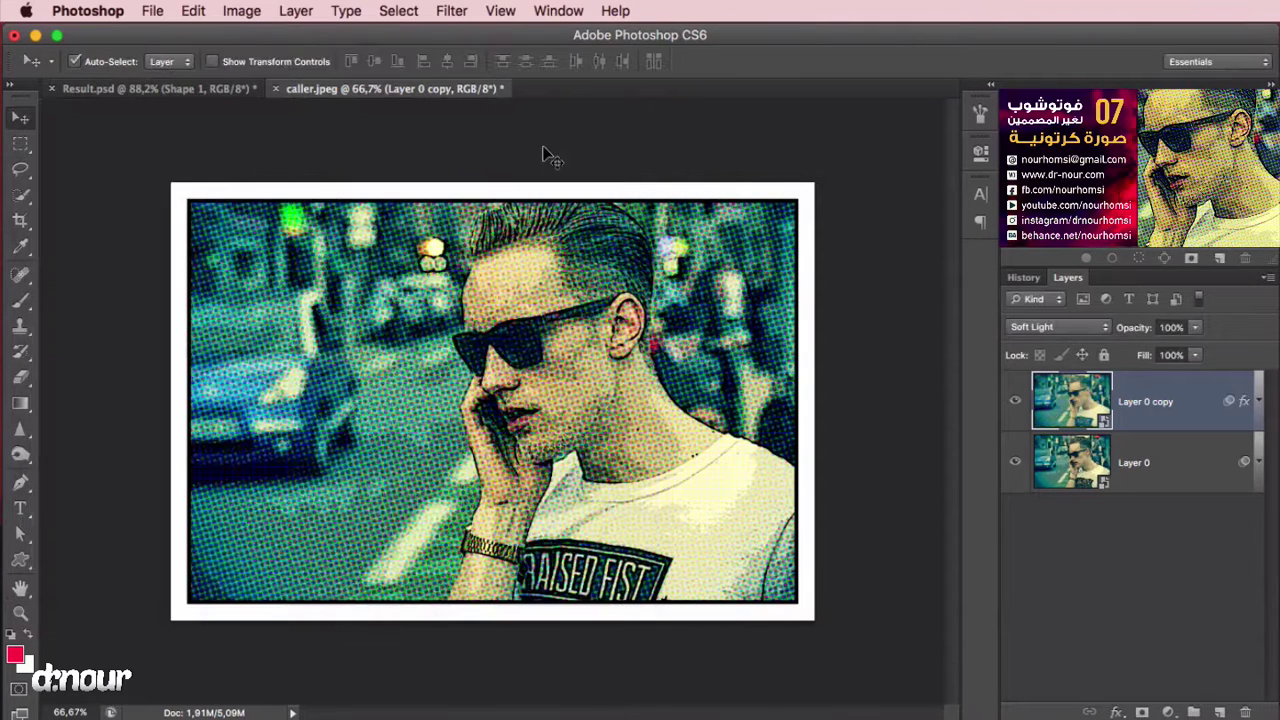
Draw an oval speech bubble custom shape about 293 by 207 px beside the man's face, over the street
left_click(22, 563)
left_click(24, 564)
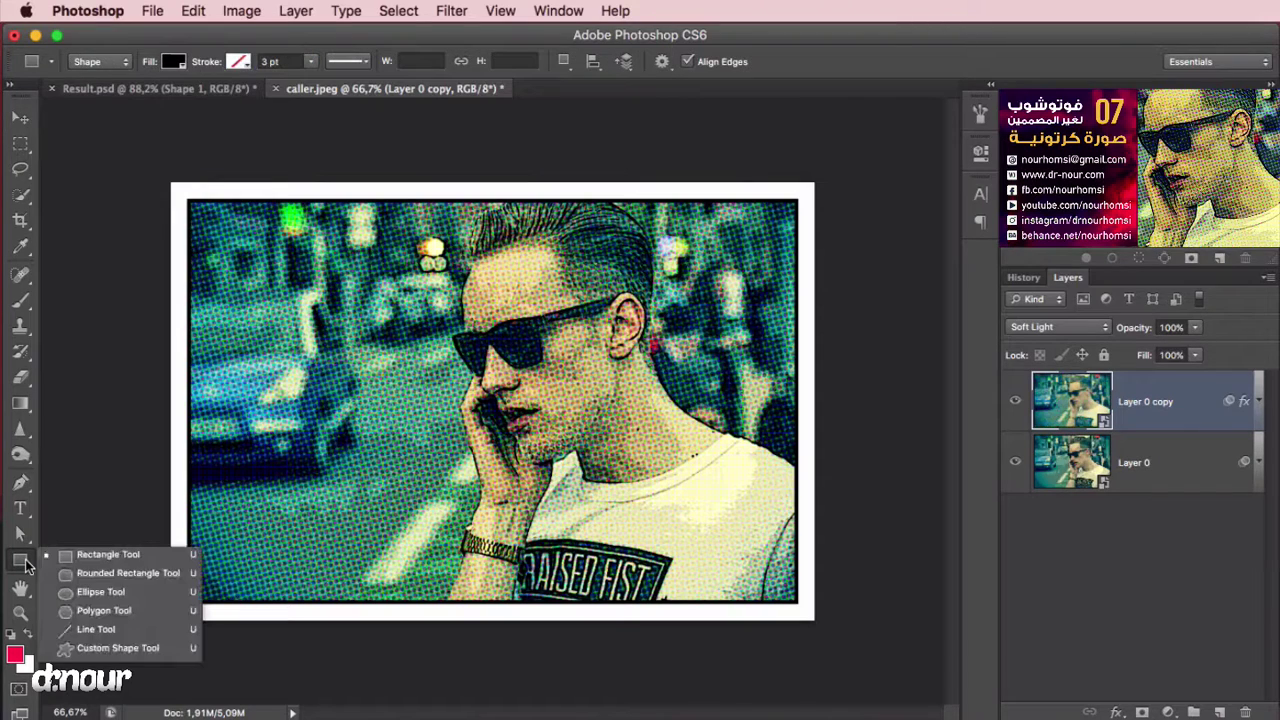
left_click(155, 648)
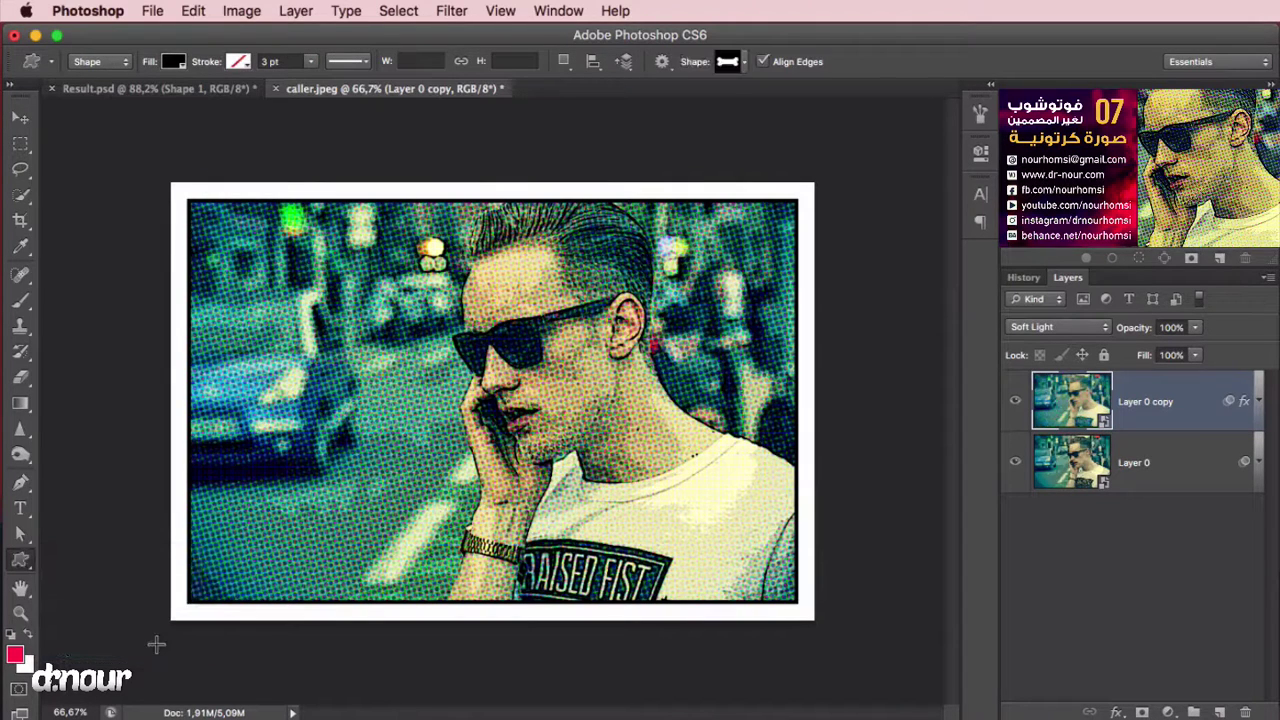
left_click(743, 62)
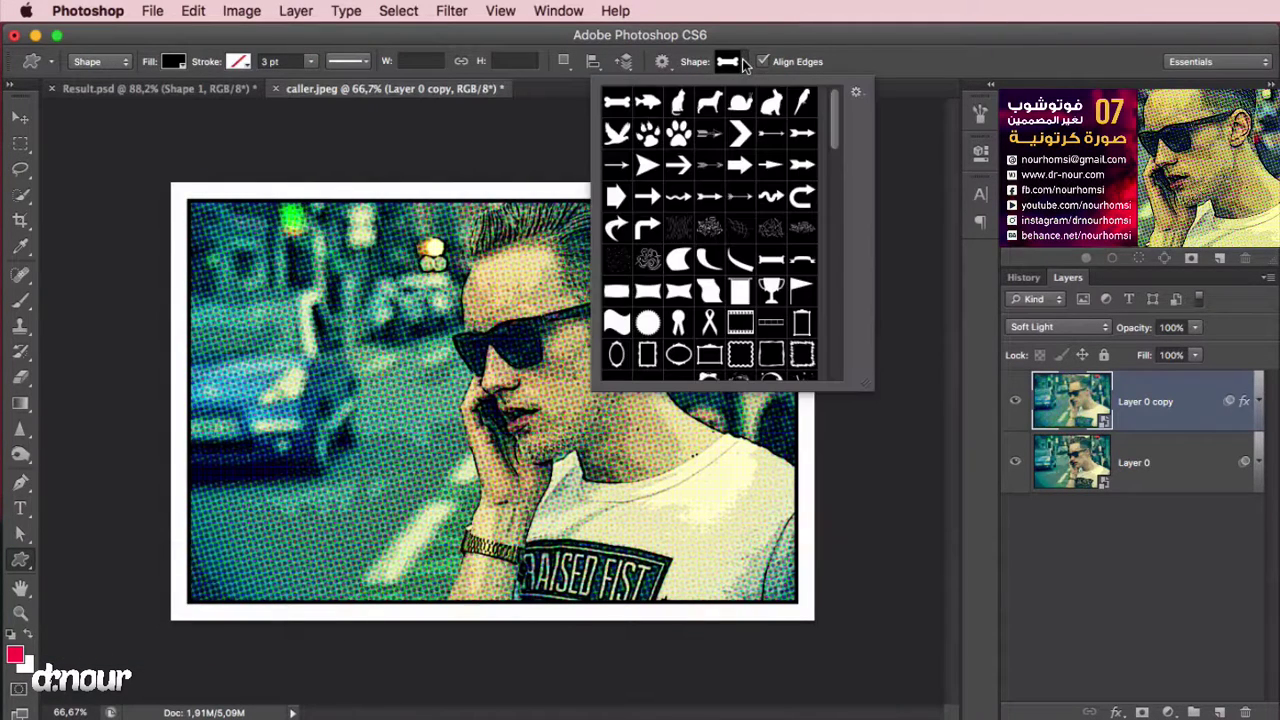
left_click_drag(830, 114, 836, 296)
left_click(648, 248)
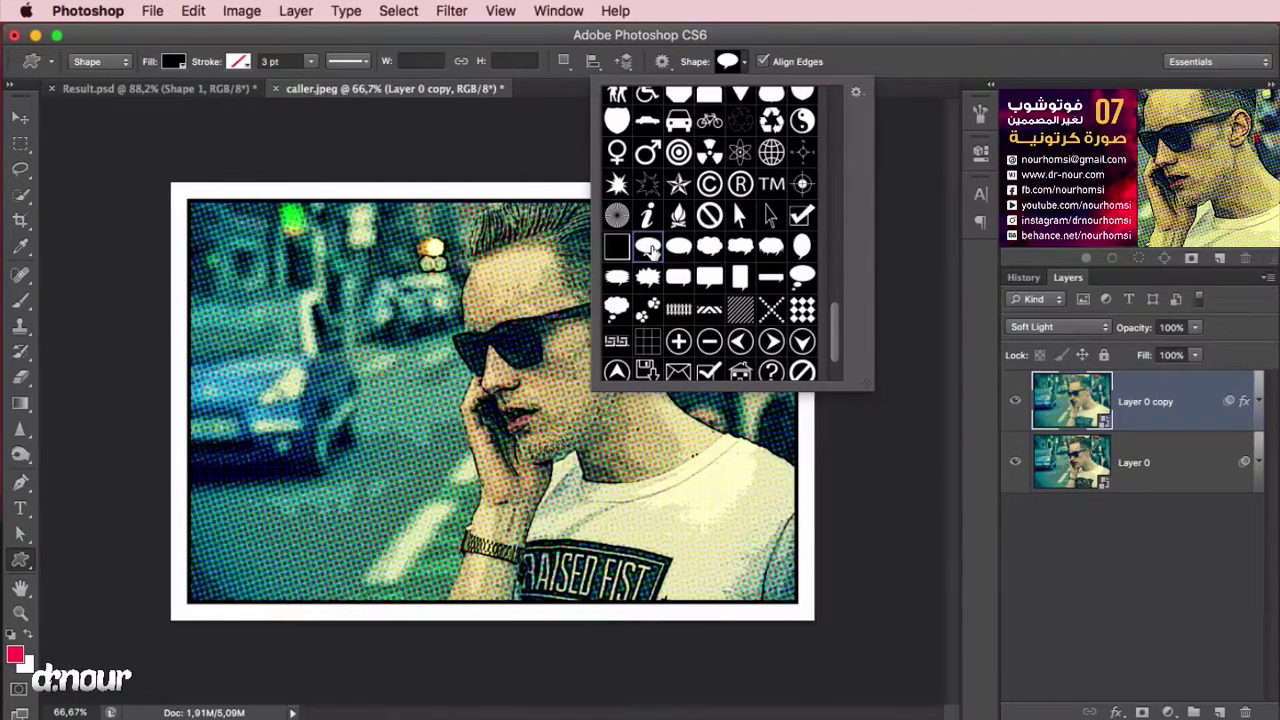
left_click(650, 249)
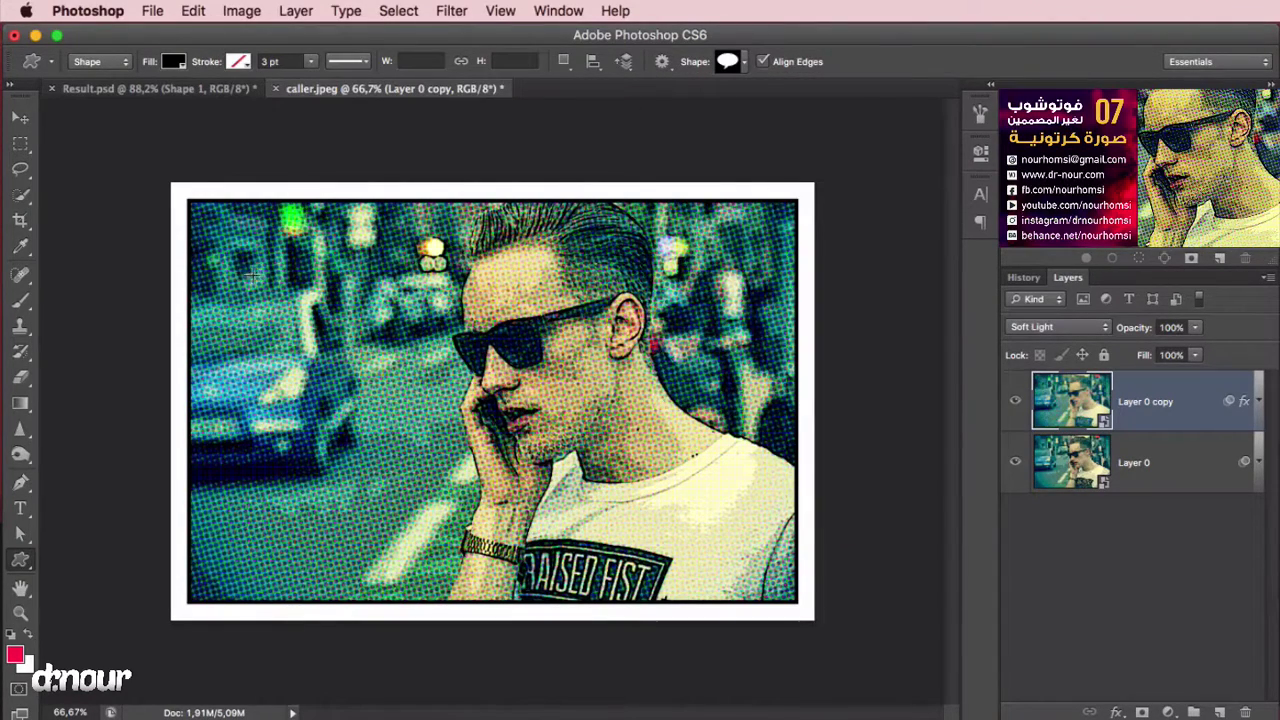
left_click_drag(286, 280, 438, 418)
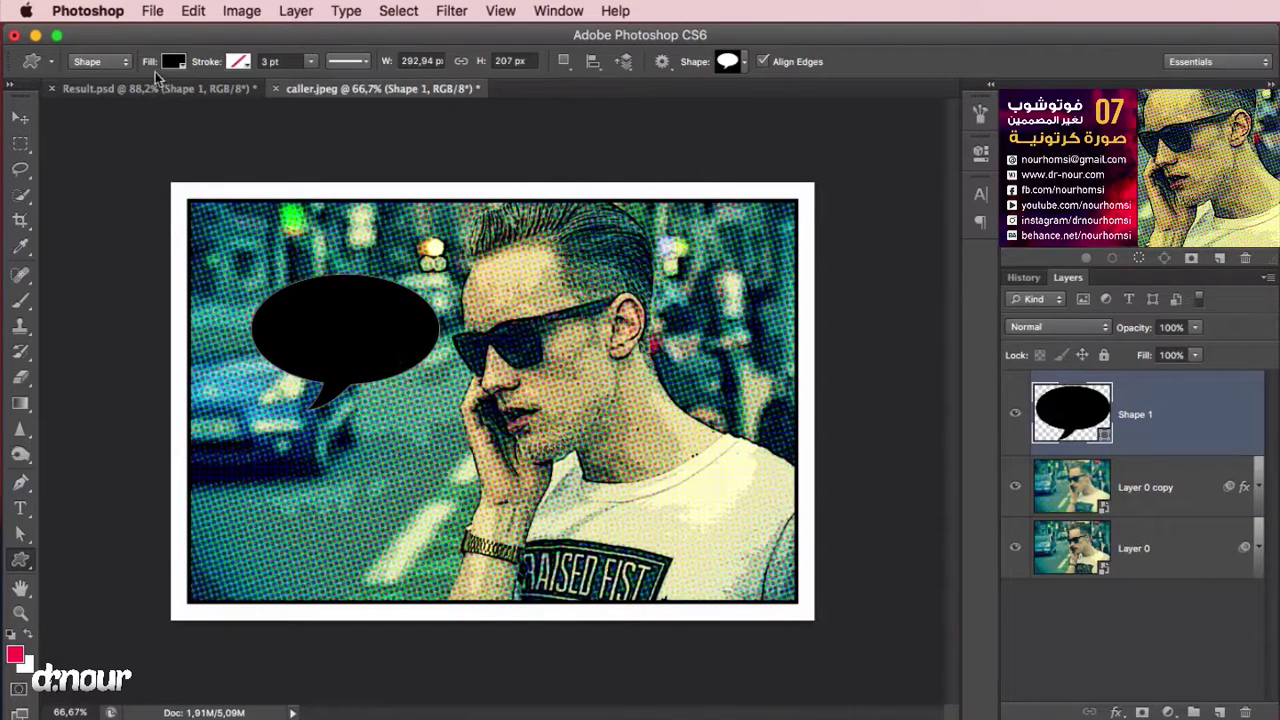
Fill the speech bubble with white and flip it horizontally so its tail points toward the man
left_click(170, 62)
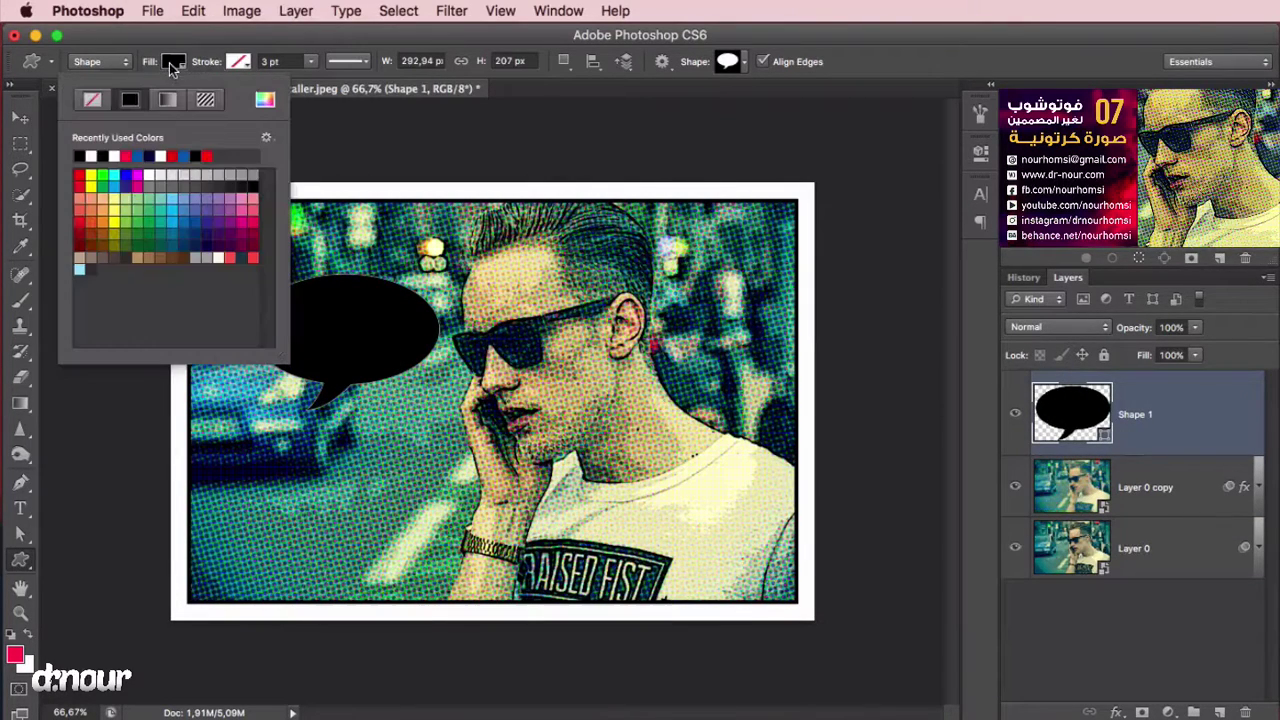
left_click(118, 152)
left_click(216, 34)
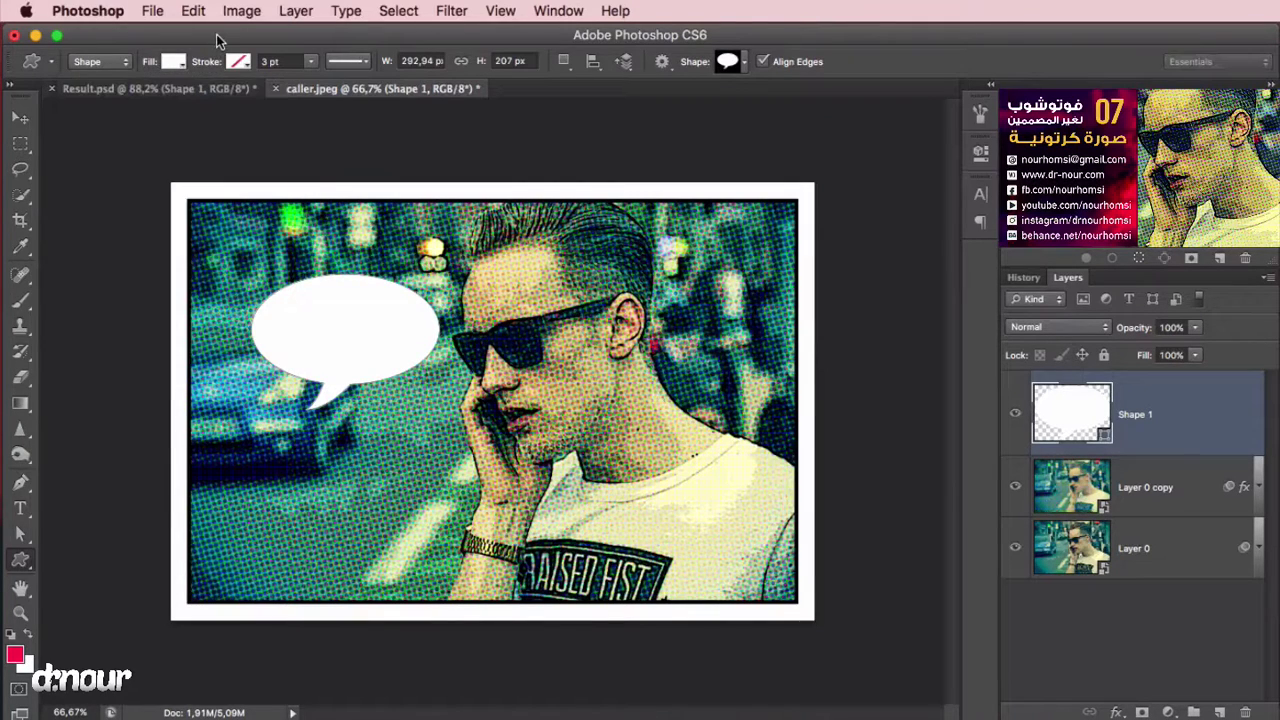
left_click(193, 11)
mouse_move(258, 449)
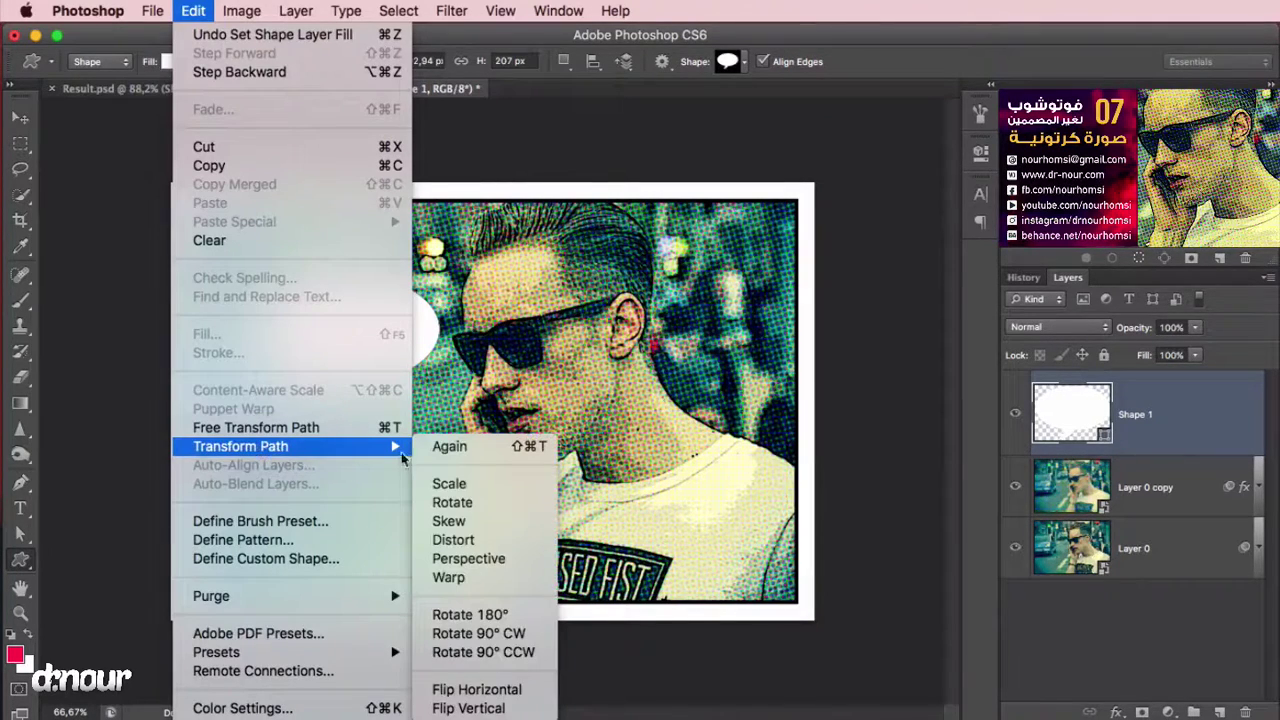
left_click(524, 690)
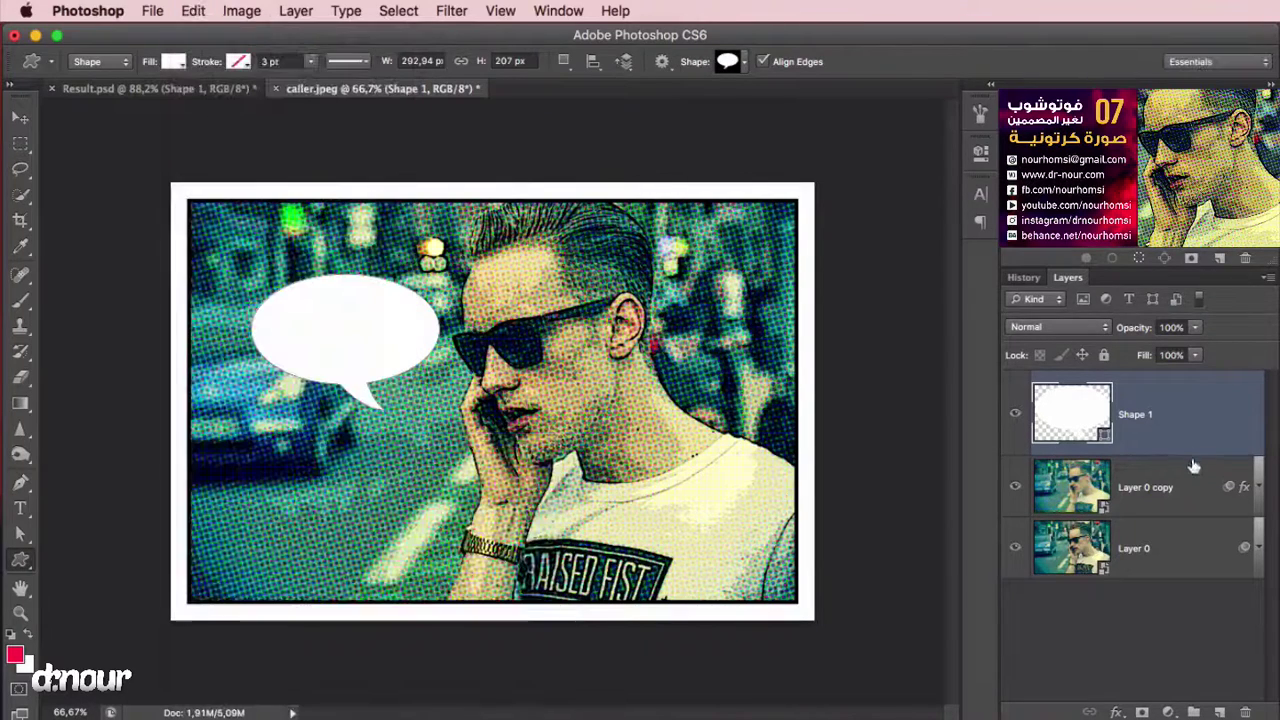
Add a black 5 px stroke positioned inside to the speech bubble through its layer style
double_click(1191, 445)
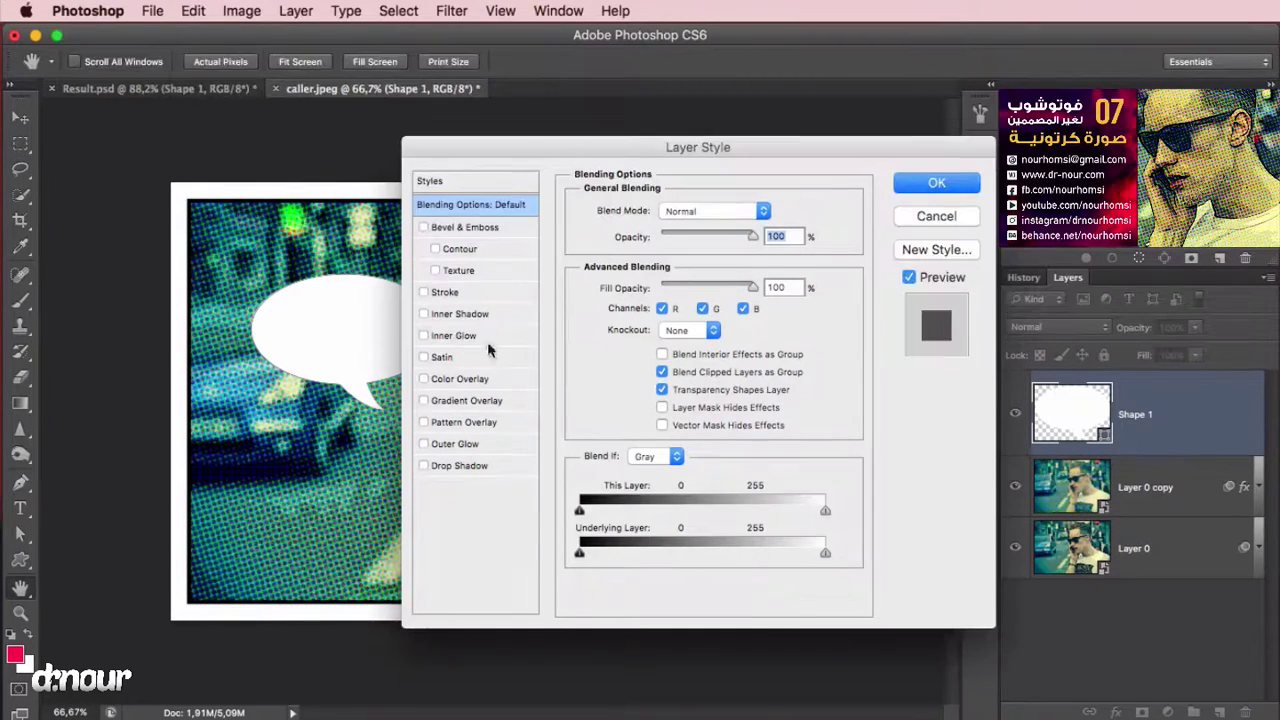
left_click(444, 292)
type("5")
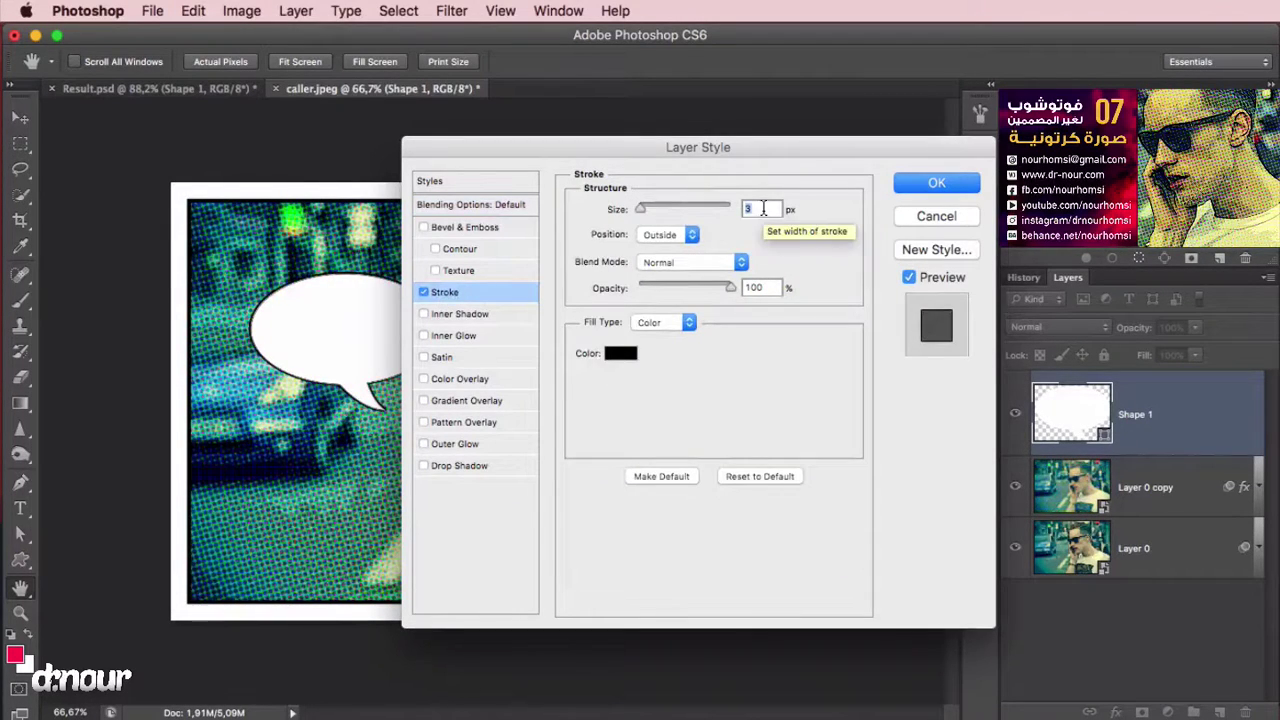
key("Tab")
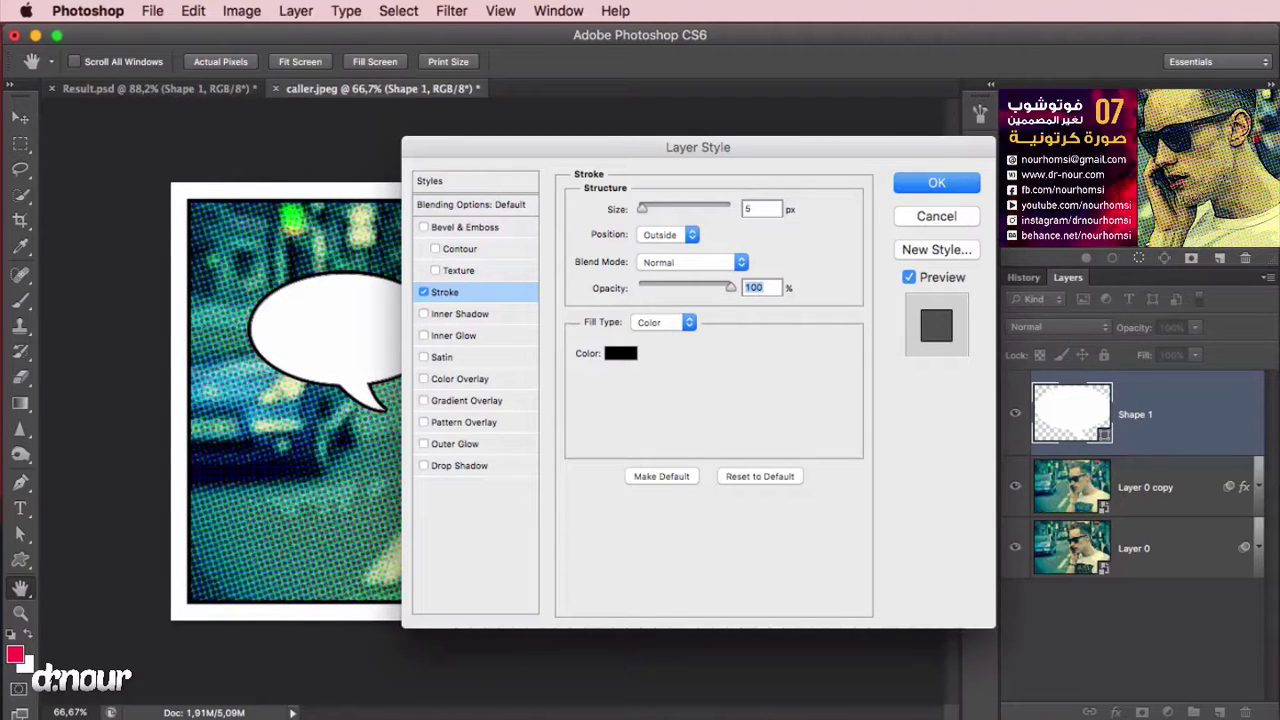
left_click(690, 235)
left_click(662, 251)
Add a Multiply drop shadow to the speech bubble with 60% opacity, 17 px distance and 0 px size, and apply the style
left_click(423, 466)
left_click(457, 472)
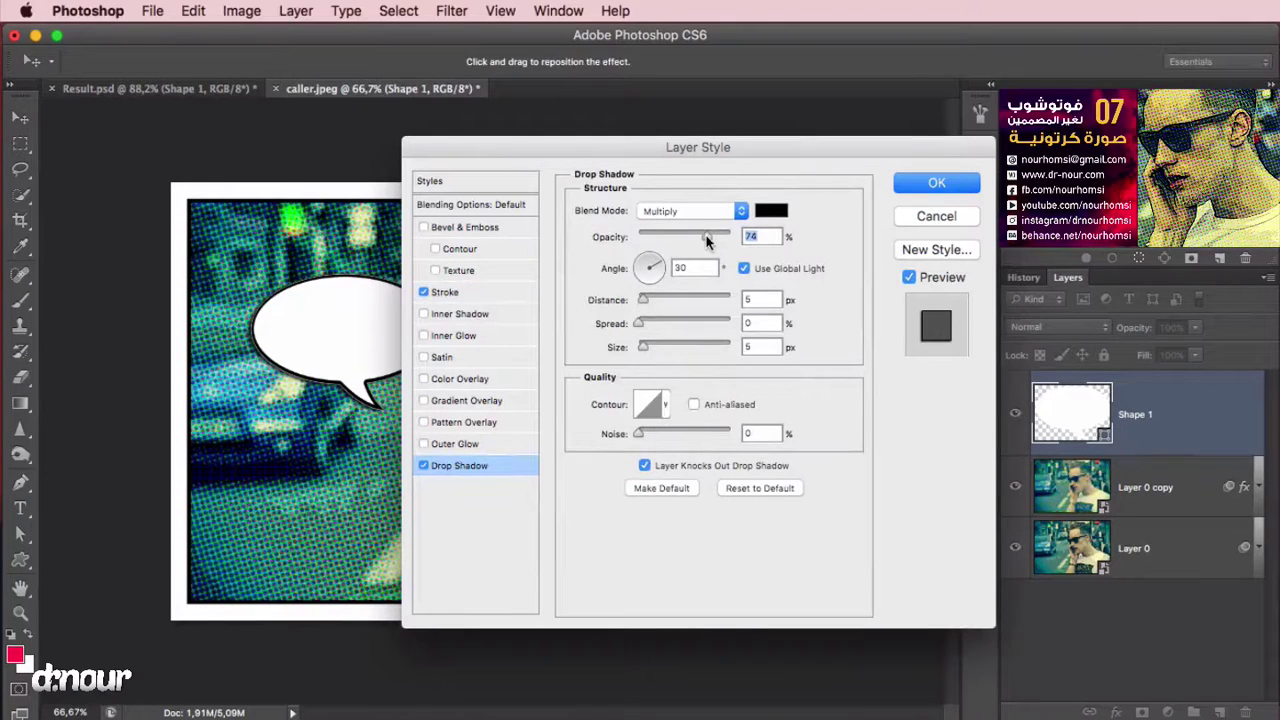
left_click_drag(706, 240, 693, 236)
left_click_drag(643, 299, 653, 297)
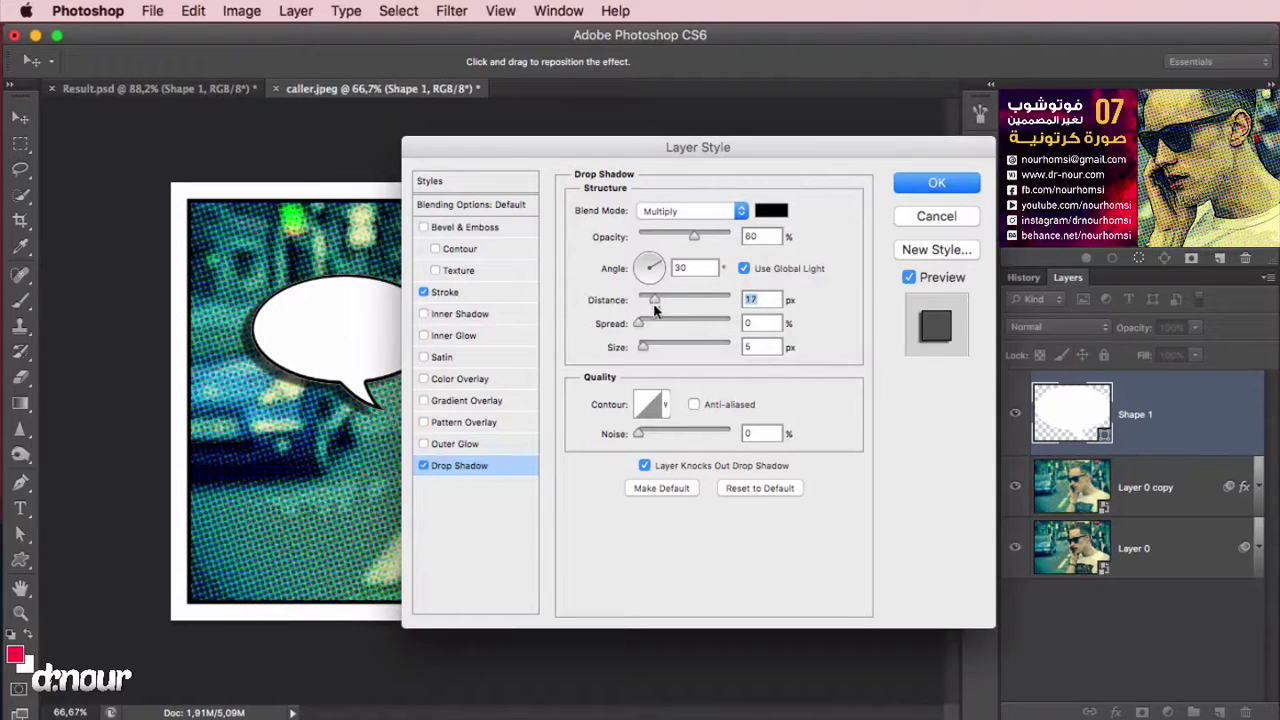
left_click_drag(643, 348, 624, 354)
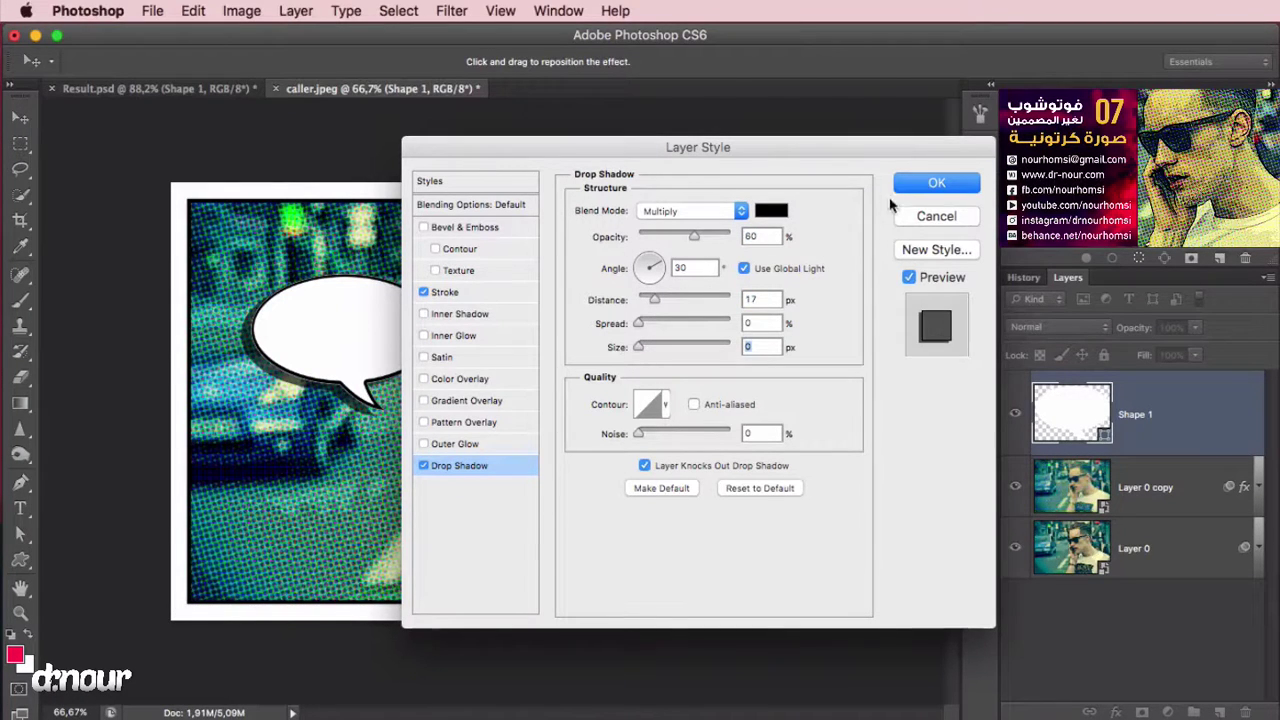
left_click(934, 183)
key("v")
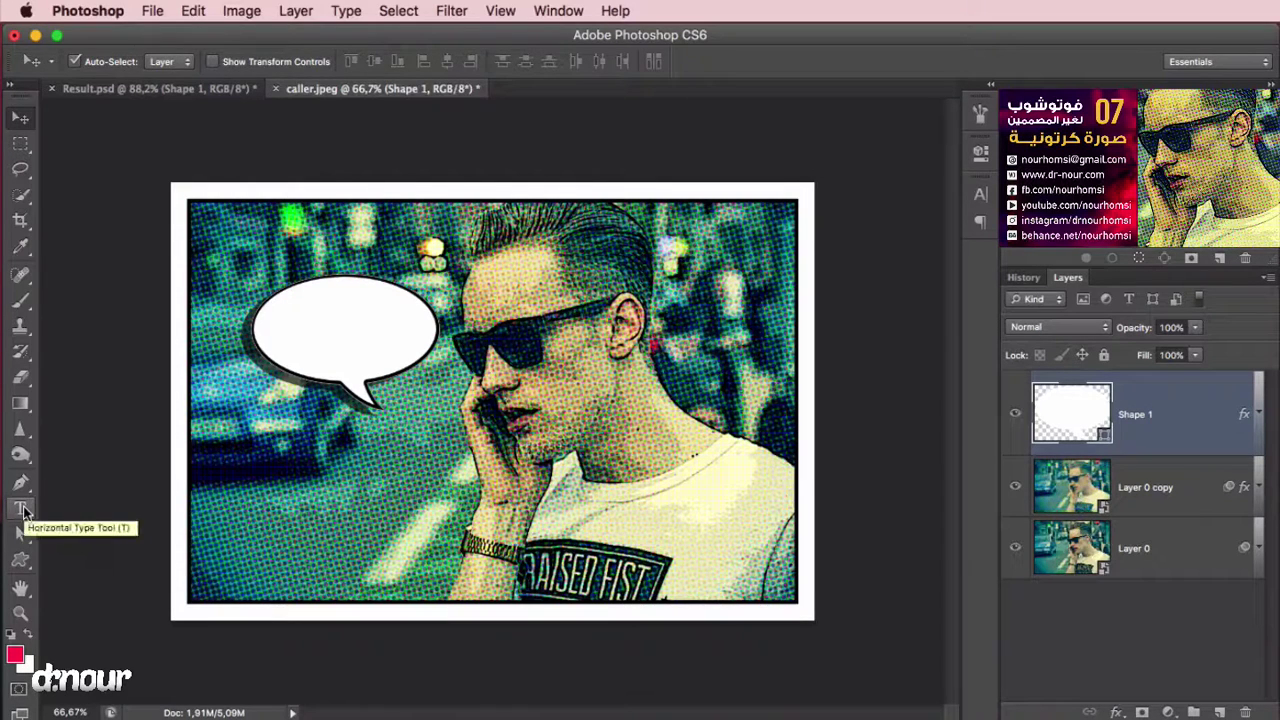
Add the text "شو الفطور اليوم؟" inside the speech bubble
left_click(21, 509)
left_click(384, 343)
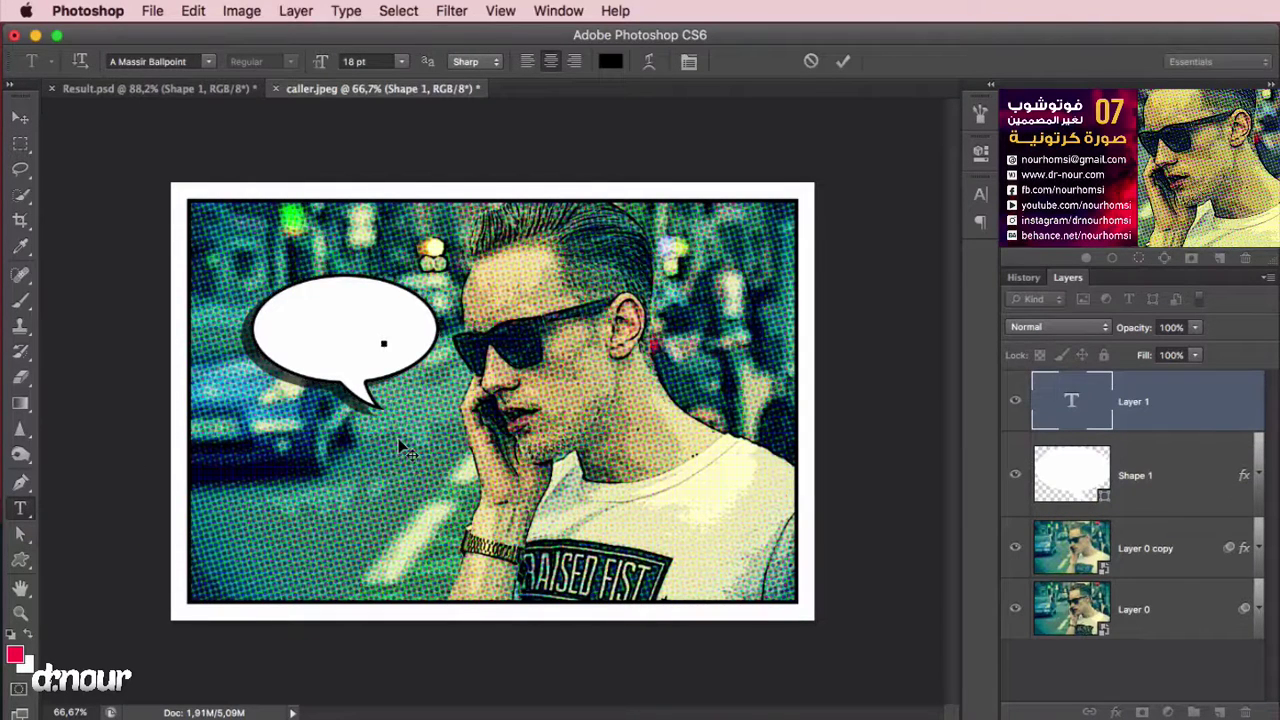
type("شو الفطور اليوم؟")
Scale the speech text down to about 59% and centre it within the bubble
key("super+t")
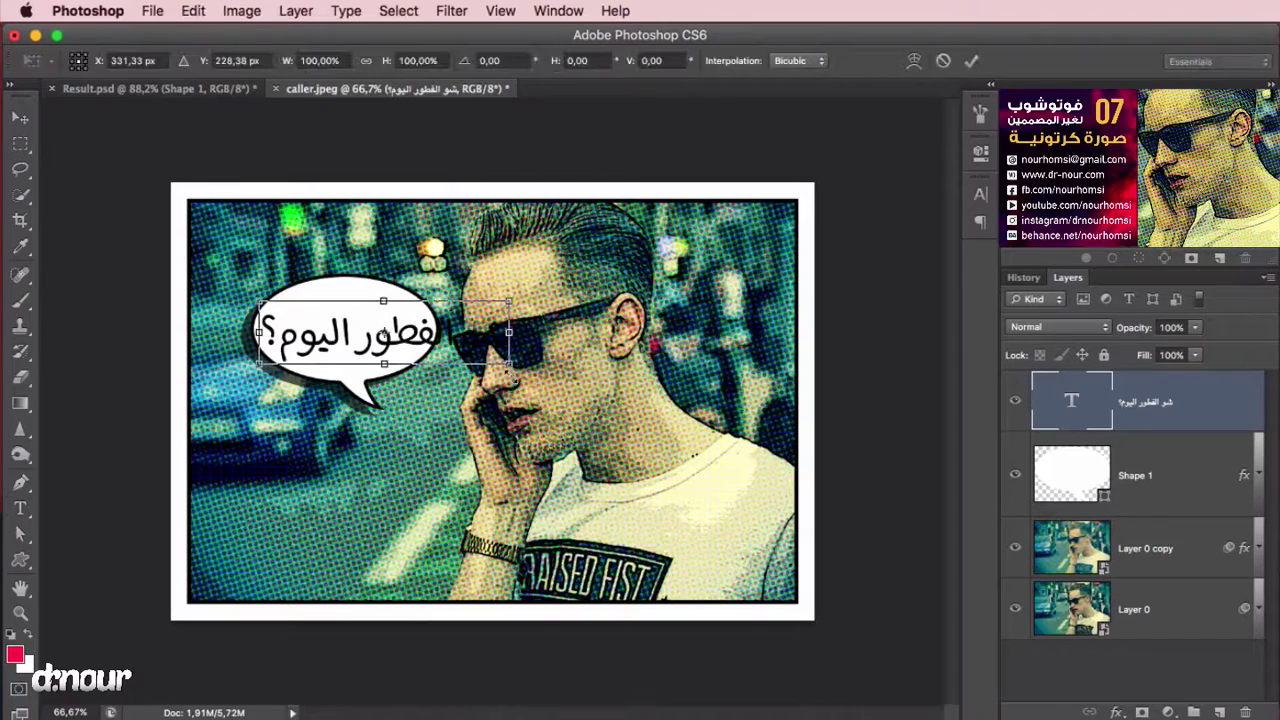
left_click_drag(509, 364, 408, 338)
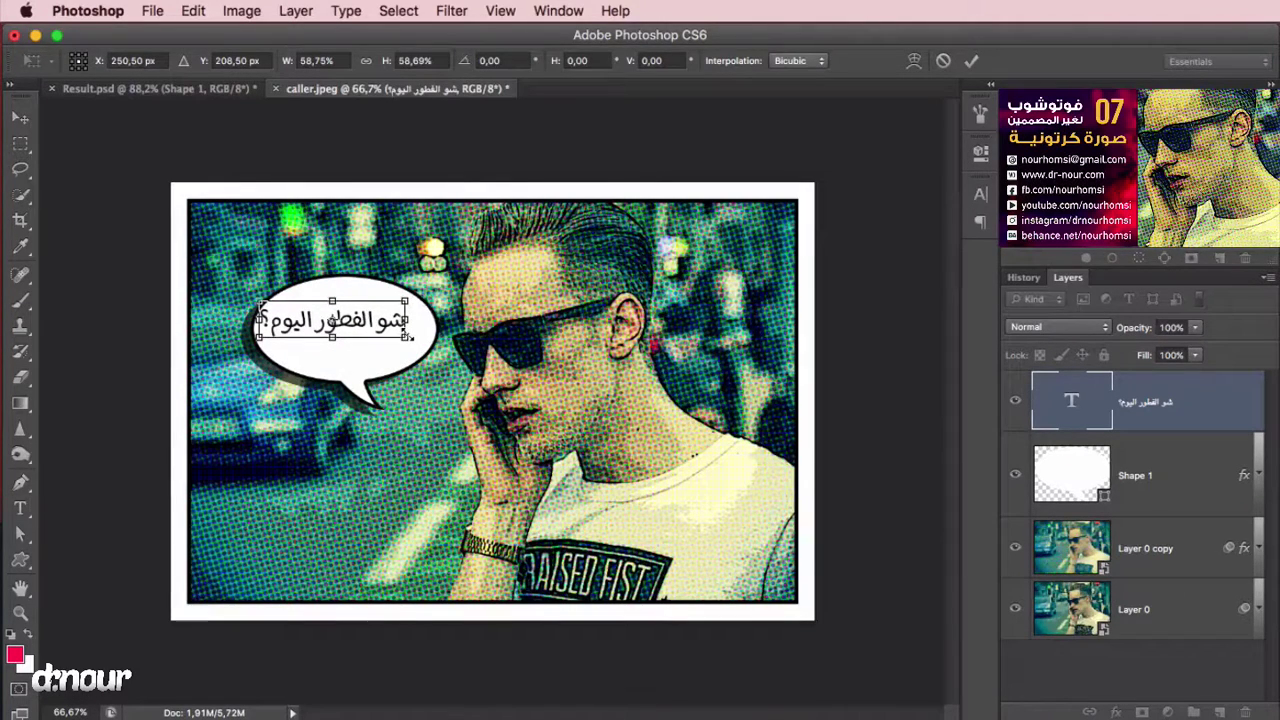
key("Return")
key("v")
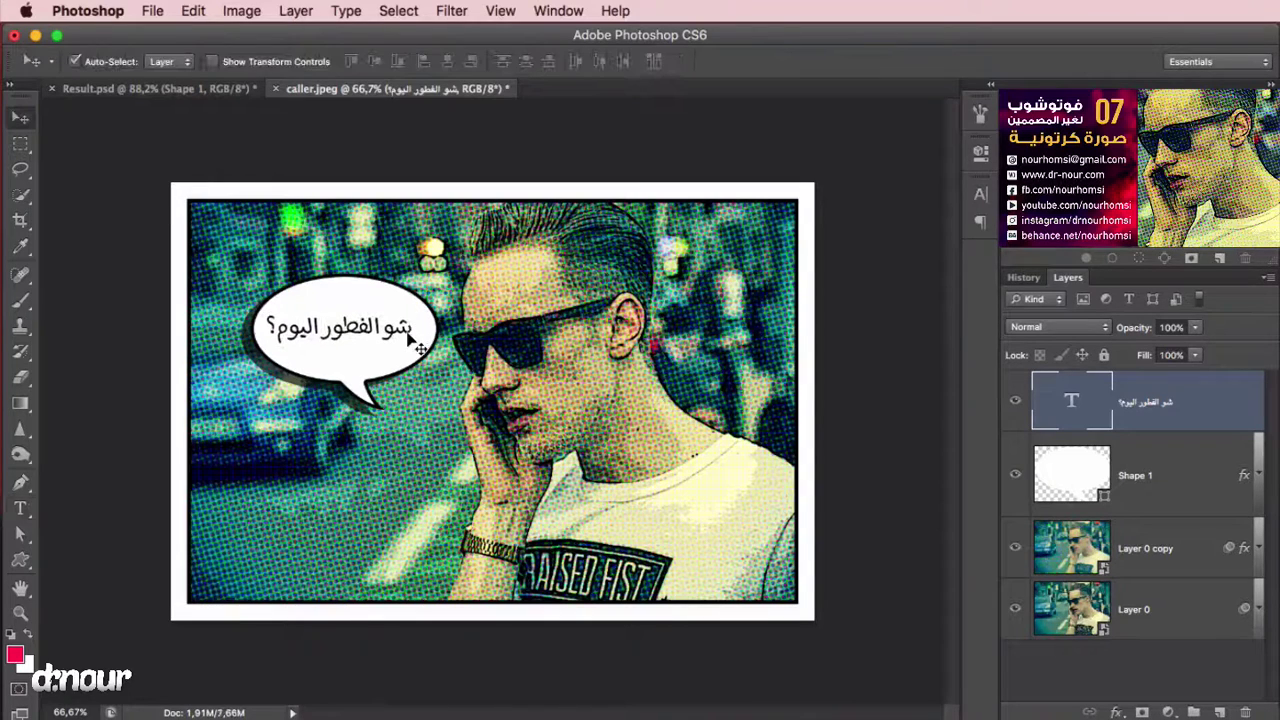
key("shift+Right")
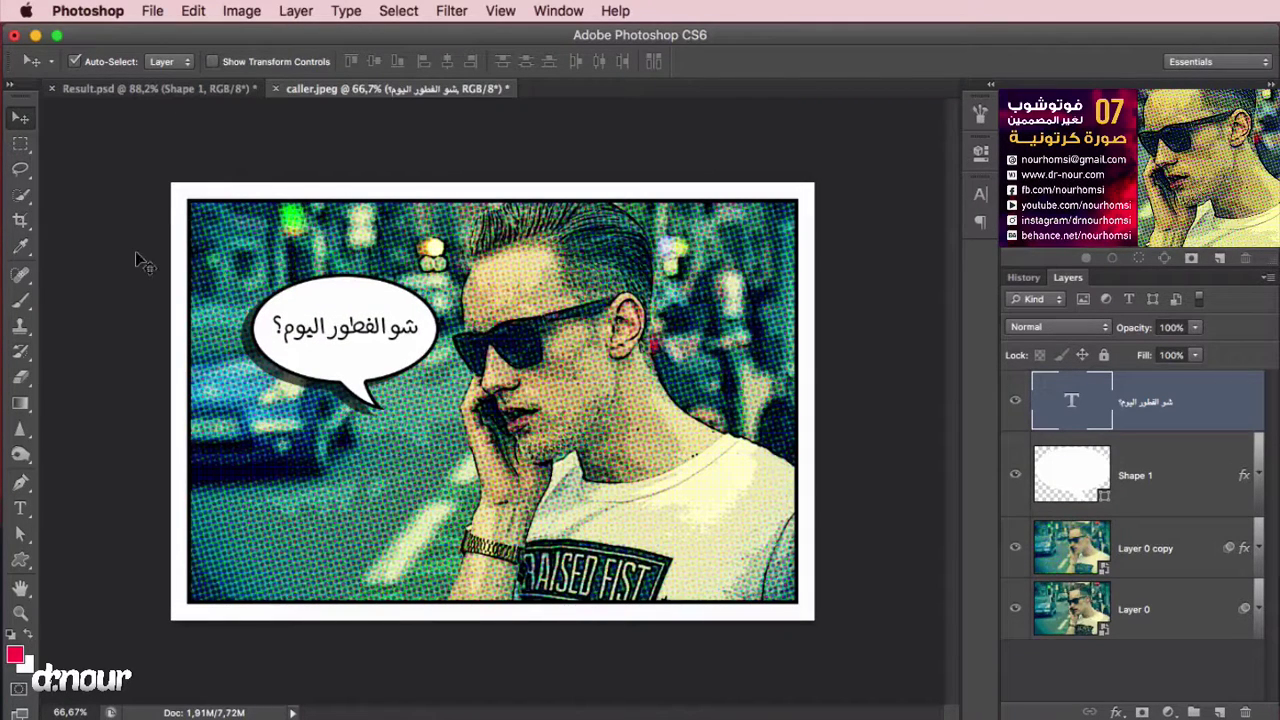
Set up the Gradient tool with white as the foreground colour, the radial type and the foreground-to-transparent preset
left_click(19, 408)
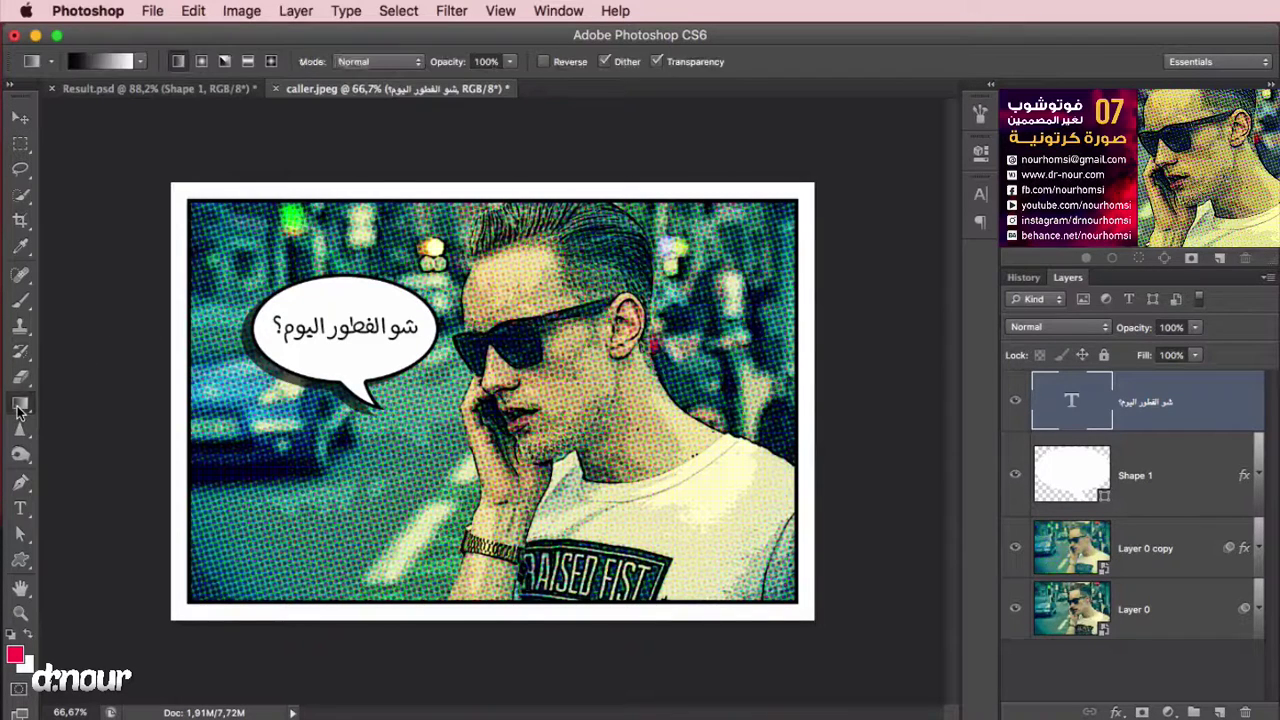
left_click(27, 634)
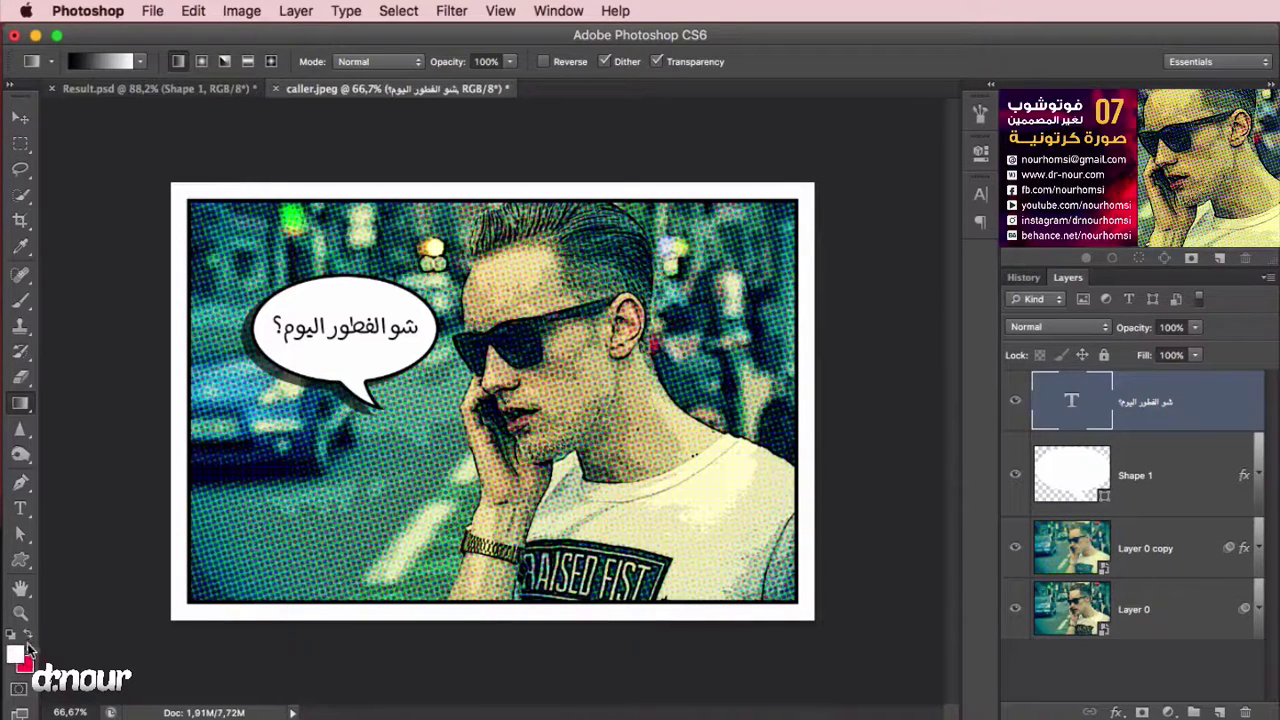
left_click(200, 63)
left_click(142, 60)
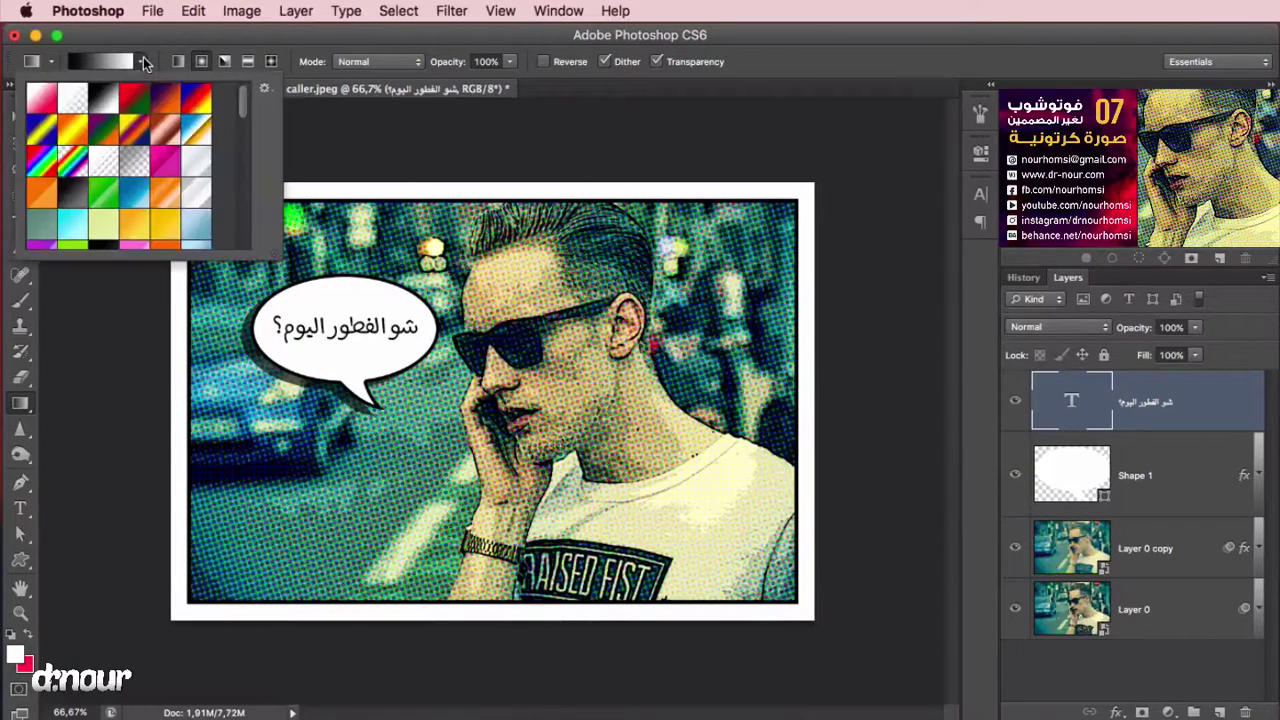
left_click(72, 105)
Create a new layer above the speech text and draw a white radial glow in the background behind the man's head
left_click(296, 11)
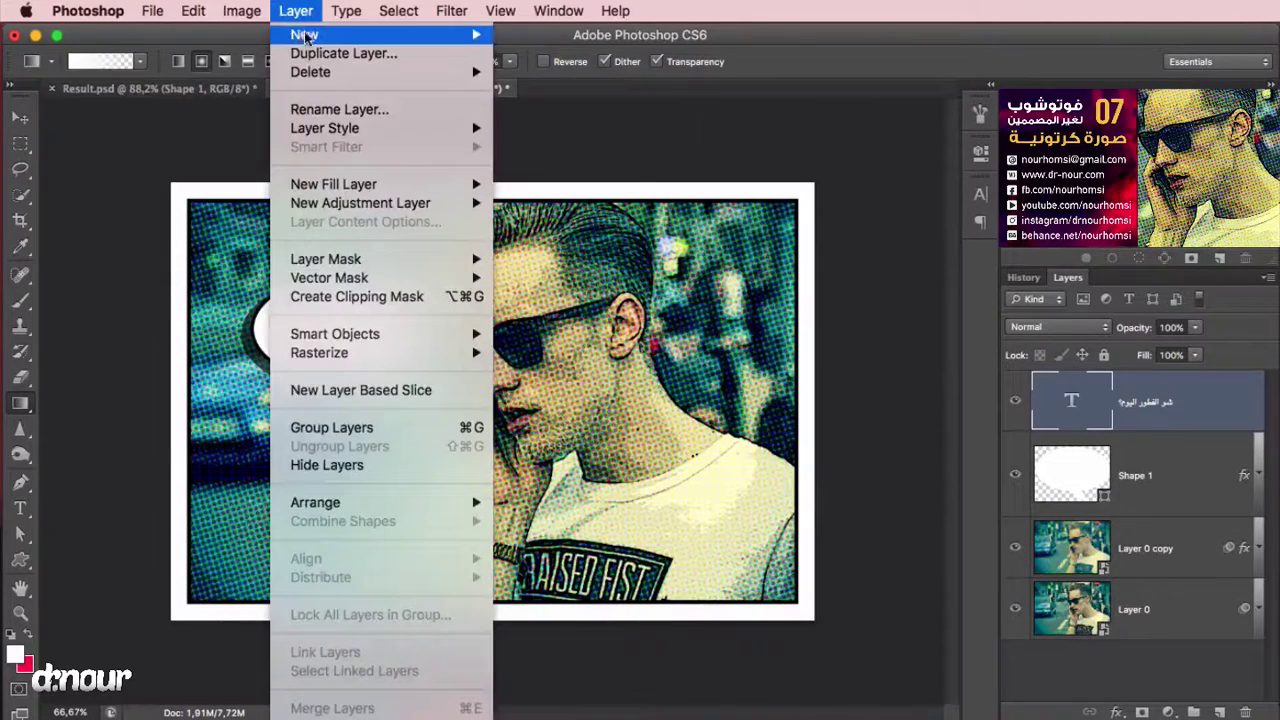
mouse_move(305, 37)
left_click(580, 39)
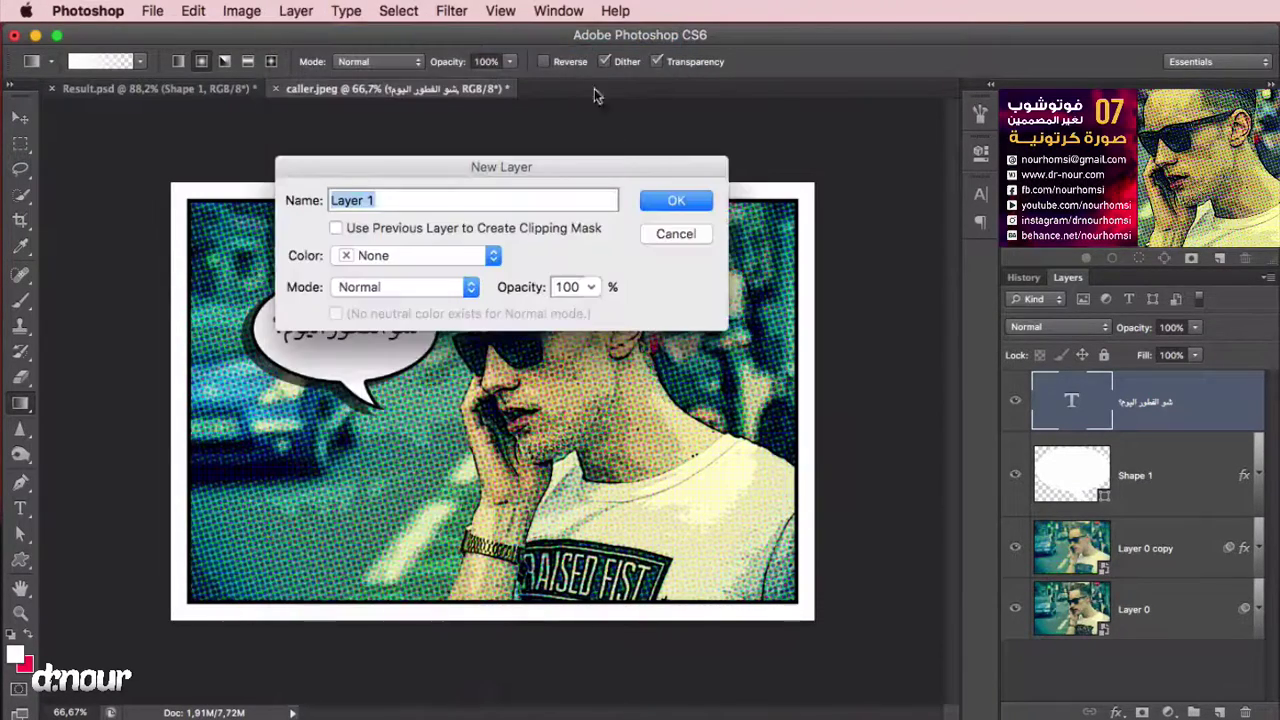
left_click(672, 201)
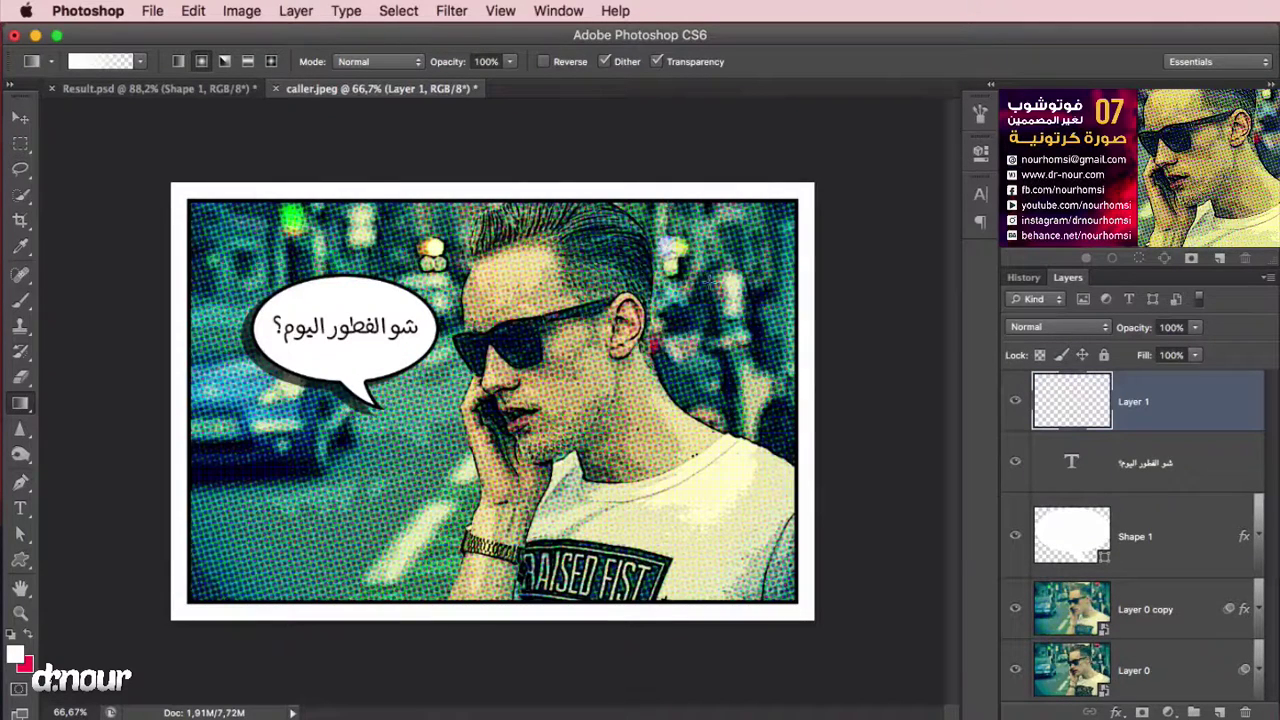
left_click_drag(708, 282, 623, 345)
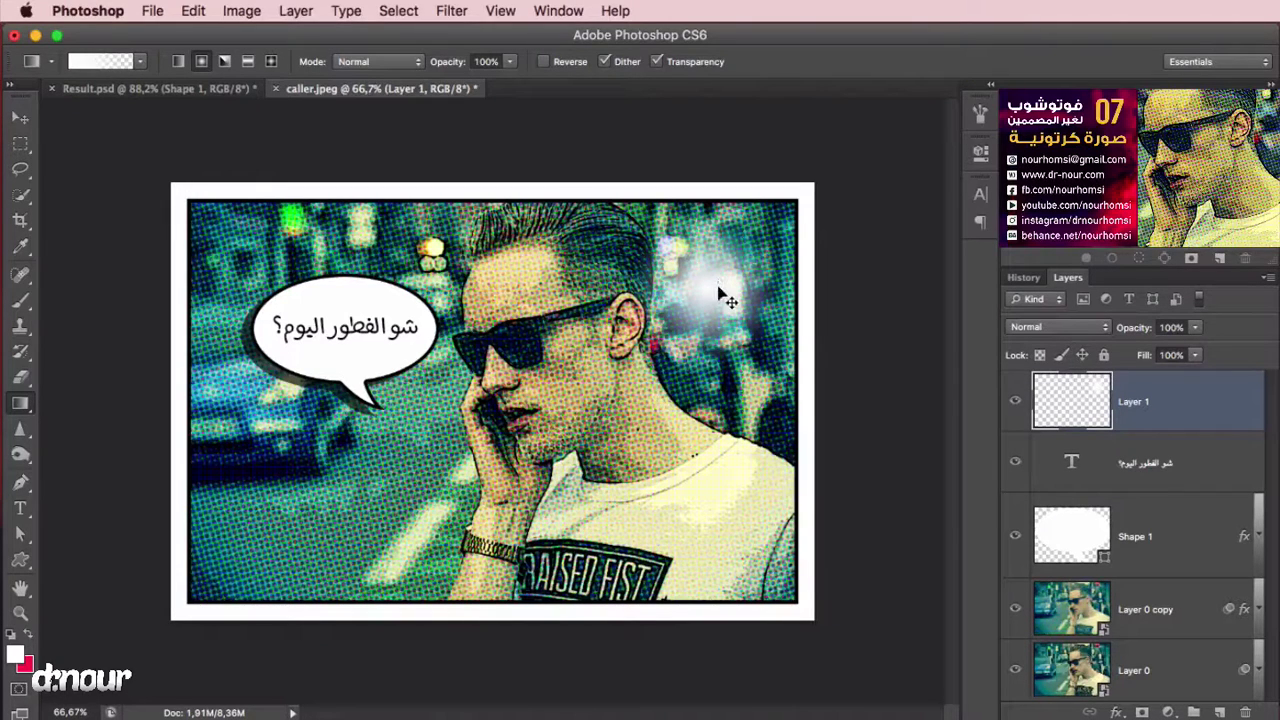
Enlarge the white glow around its centre to roughly triple size so it spreads over the photo's upper-right area
key("super+t")
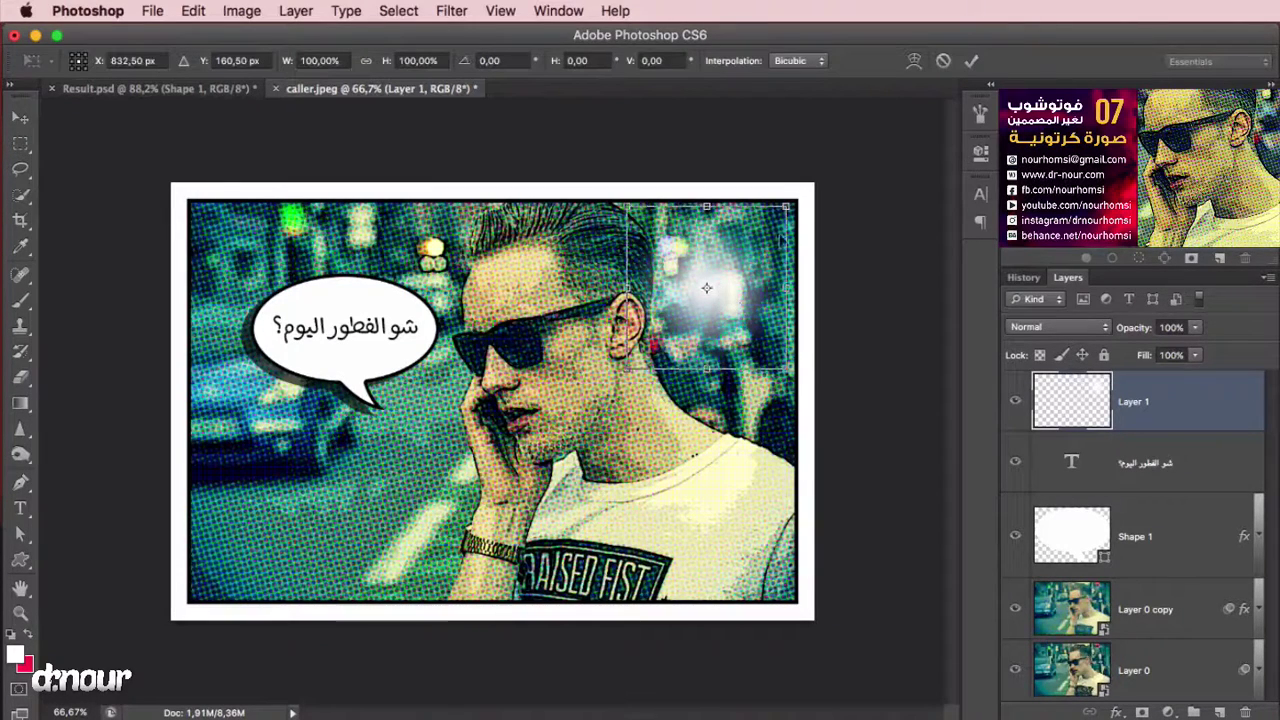
left_click_drag(786, 206, 955, 80)
left_click(967, 61)
key("g")
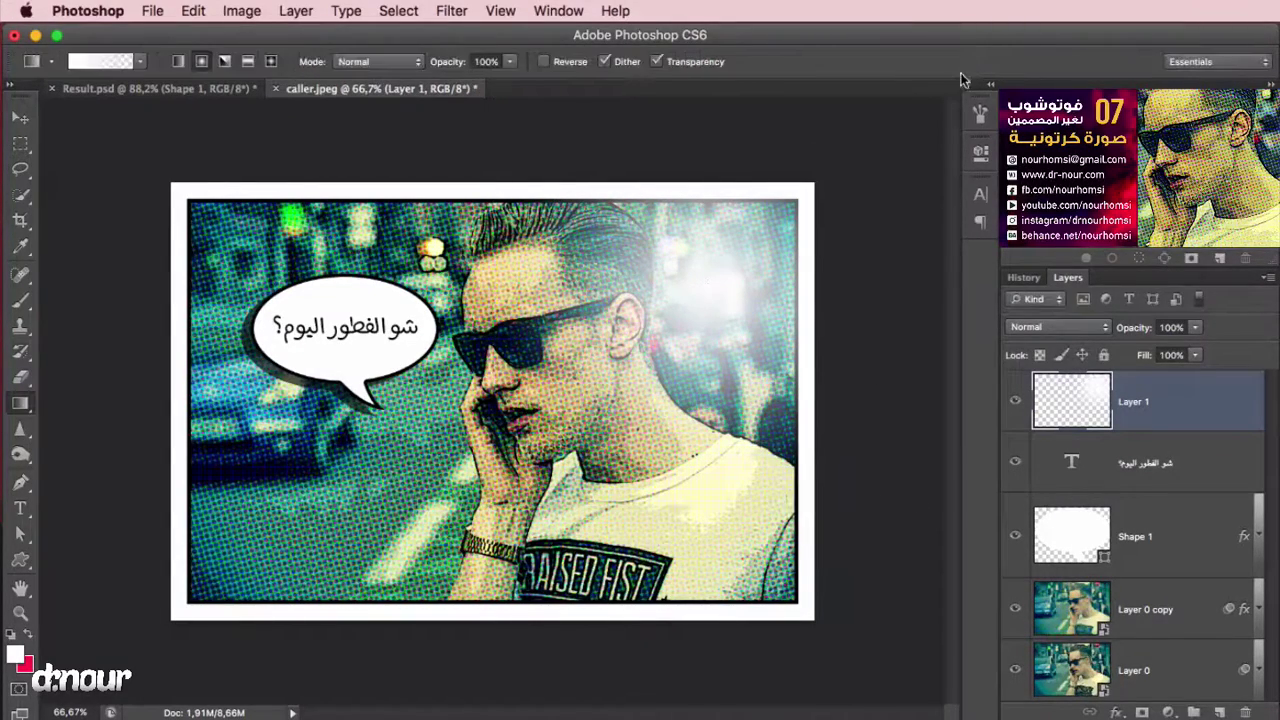
Lower the opacity of the white glow layer to 60% and switch to the Move tool
left_click(1195, 328)
left_click(1163, 350)
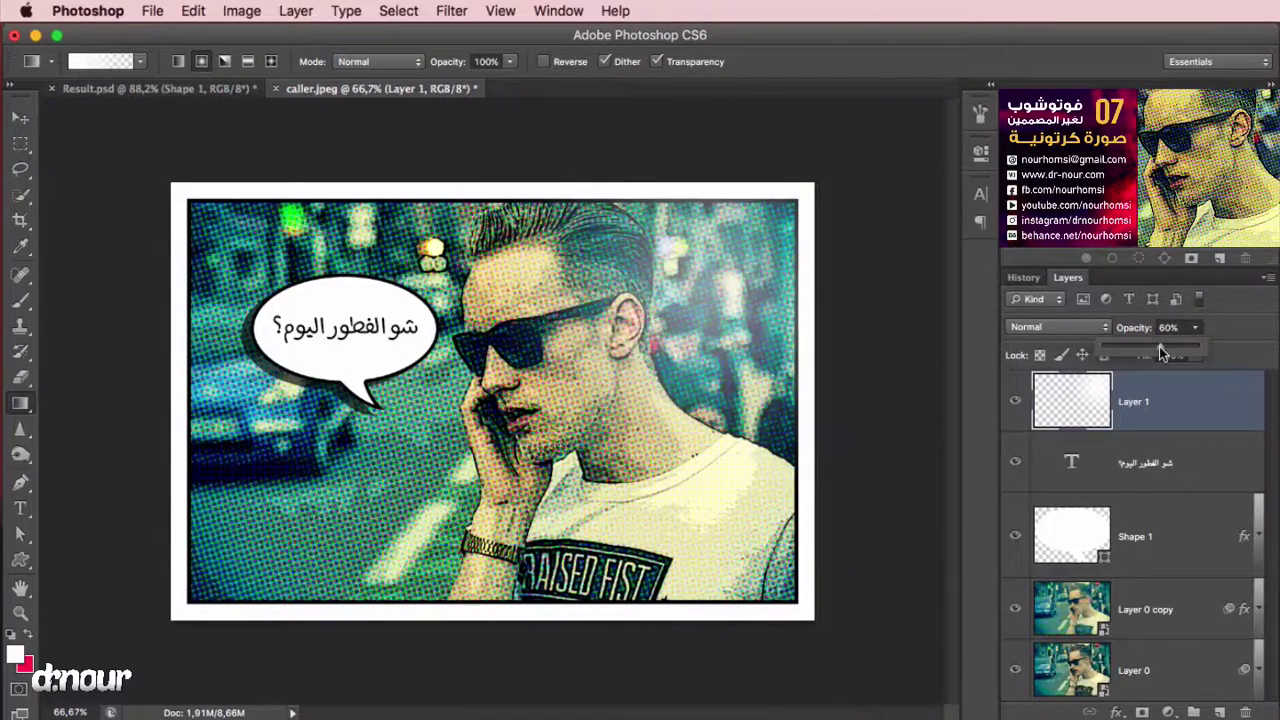
key("v")
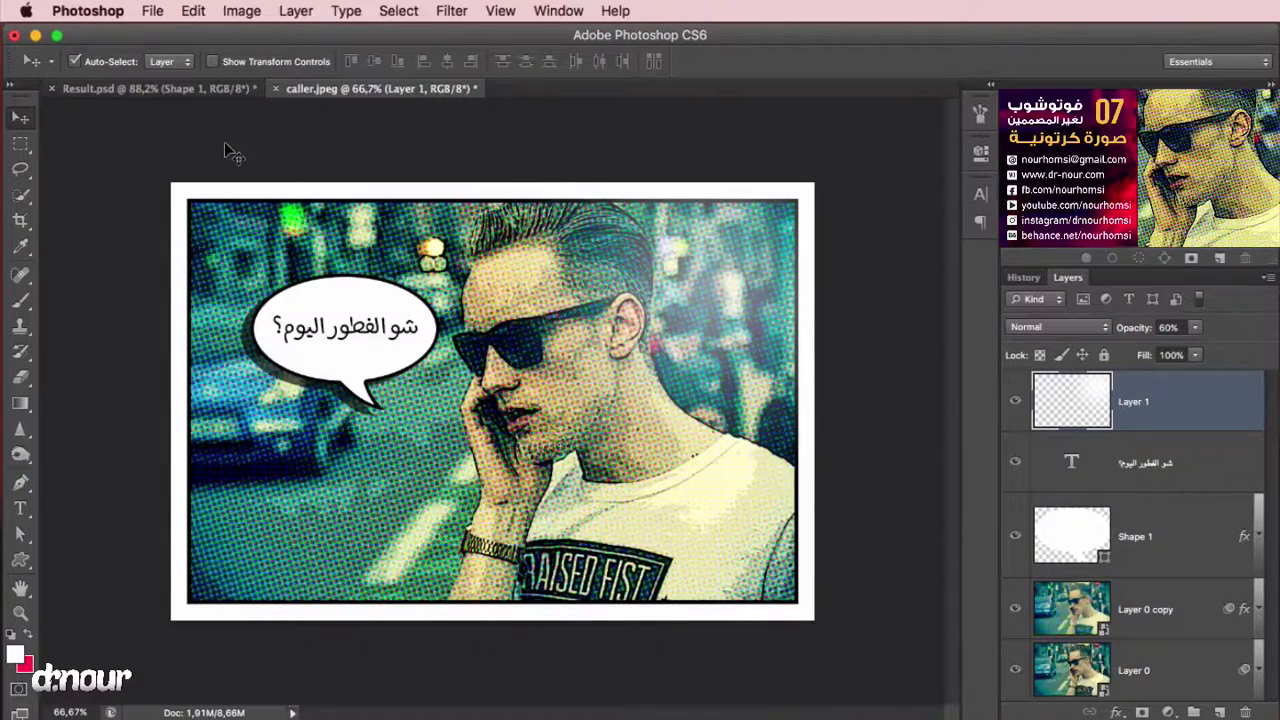